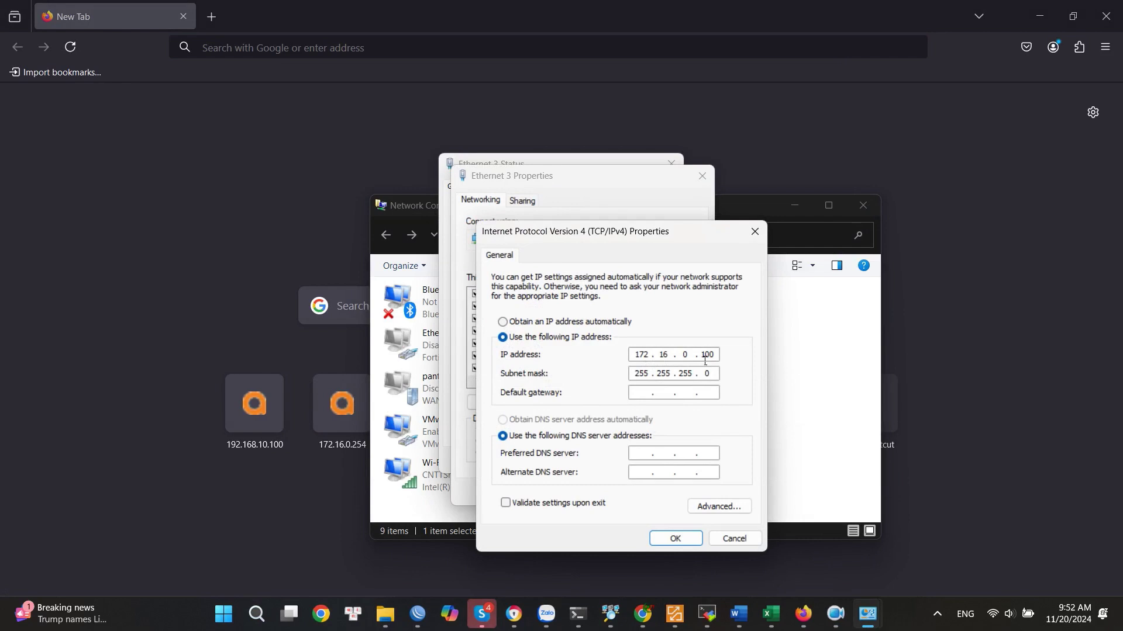
Confirm Ethernet 3's static address 172.16.0.100, mask 255.255.255.0, and close its dialogs and Network Connections.
click(676, 539)
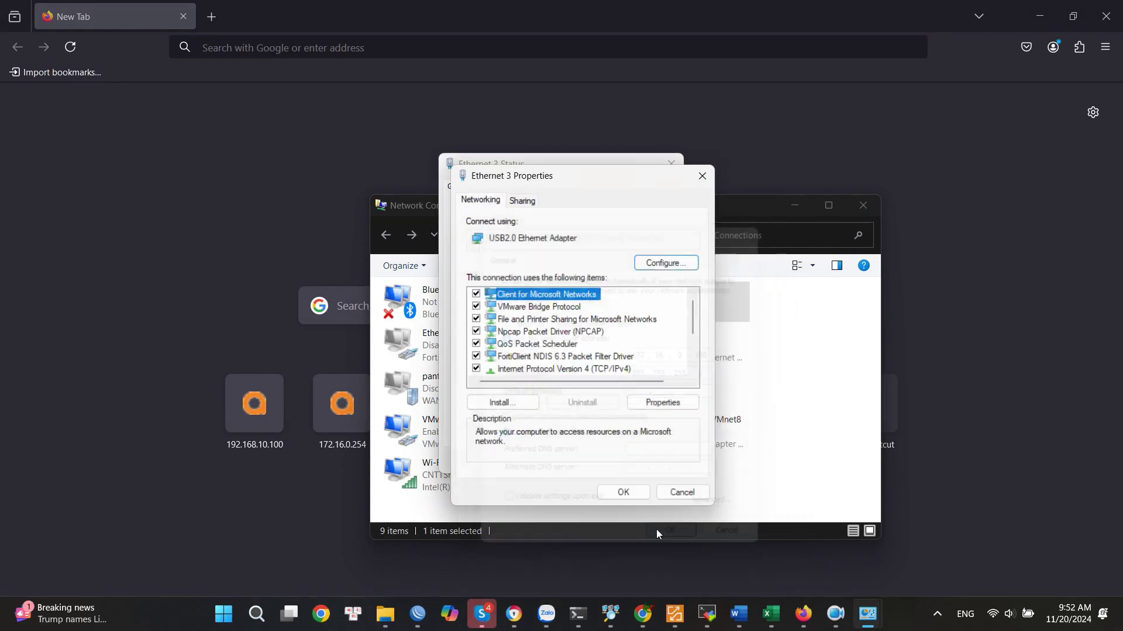
click(624, 493)
click(655, 461)
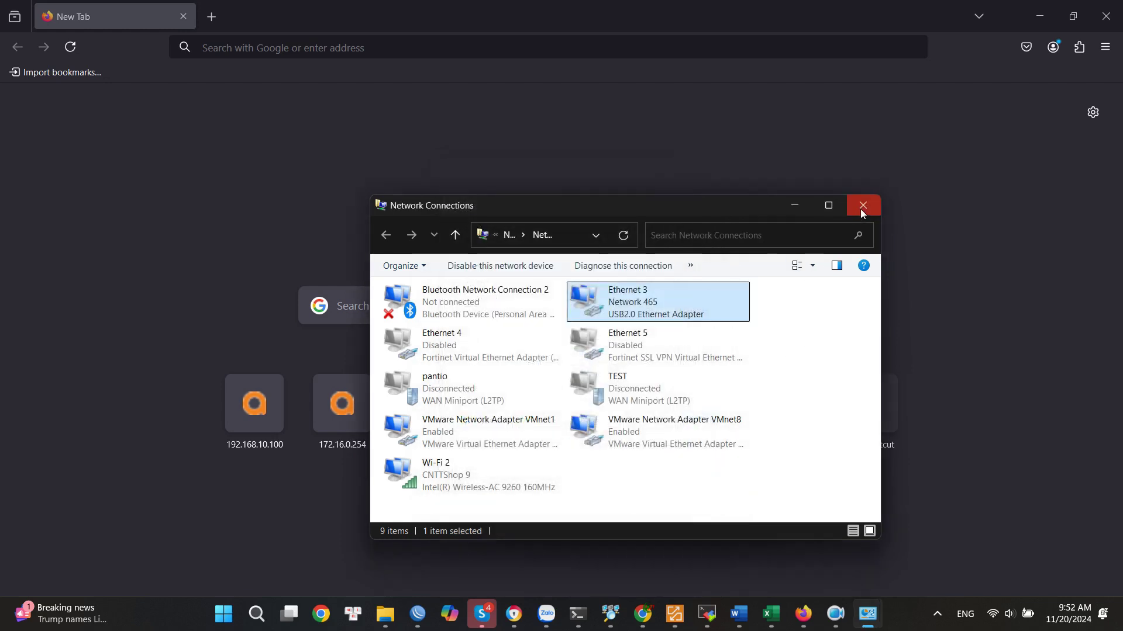
click(862, 207)
Browse to 172.16.0.254 in Firefox and accept the certificate risk to load the setup wizard.
key(ctrl+l)
text(172.16.)
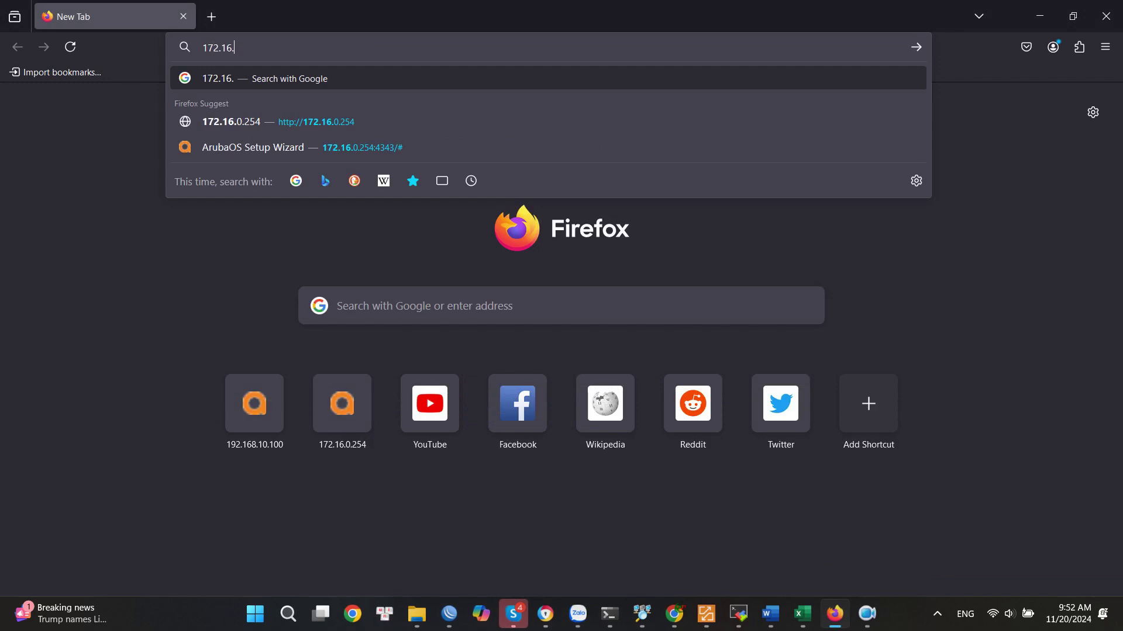
text(0.254)
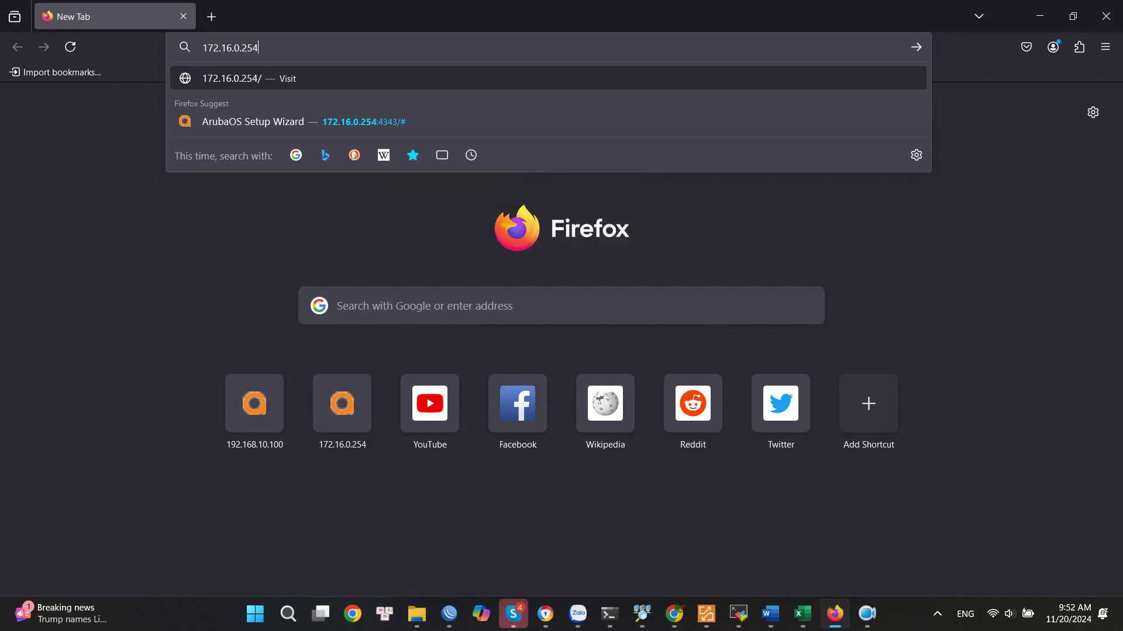
key(Return)
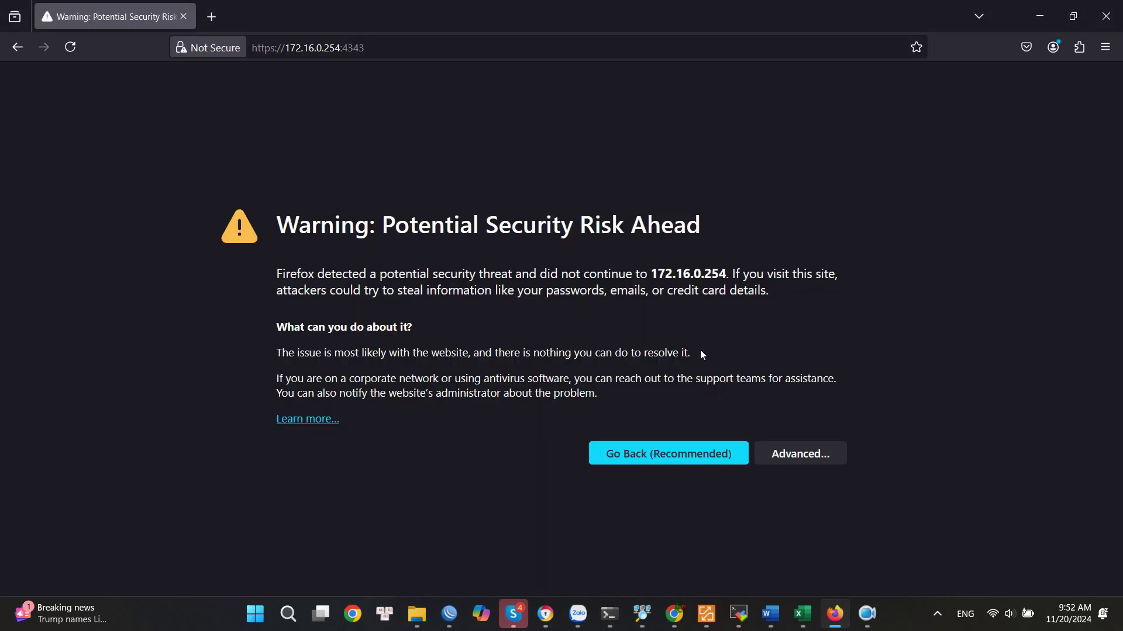
click(803, 456)
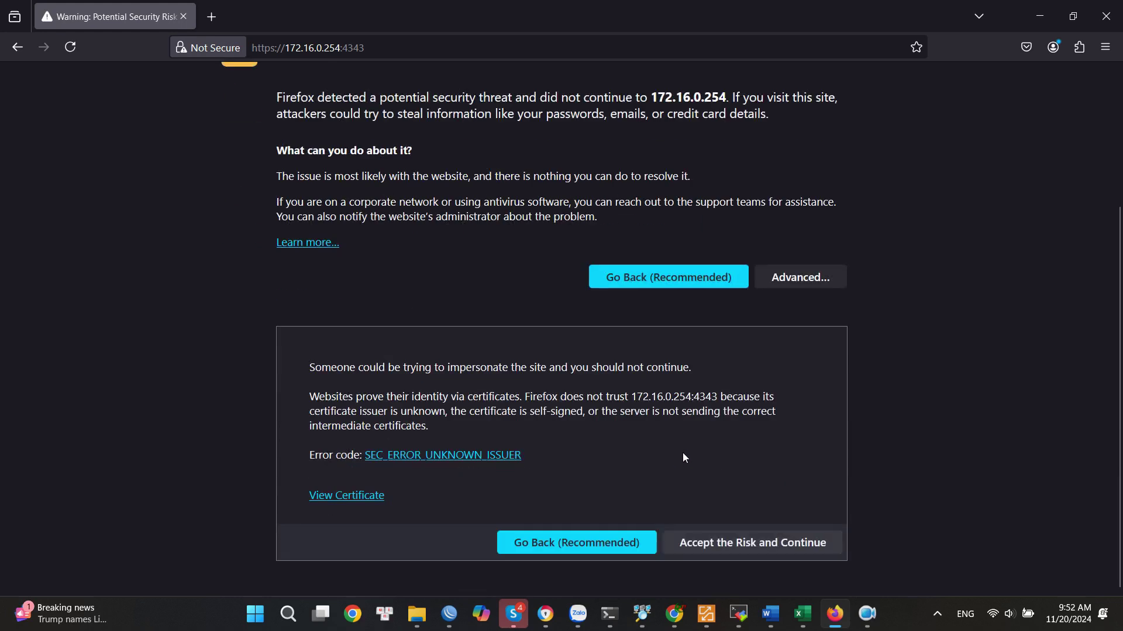
click(752, 544)
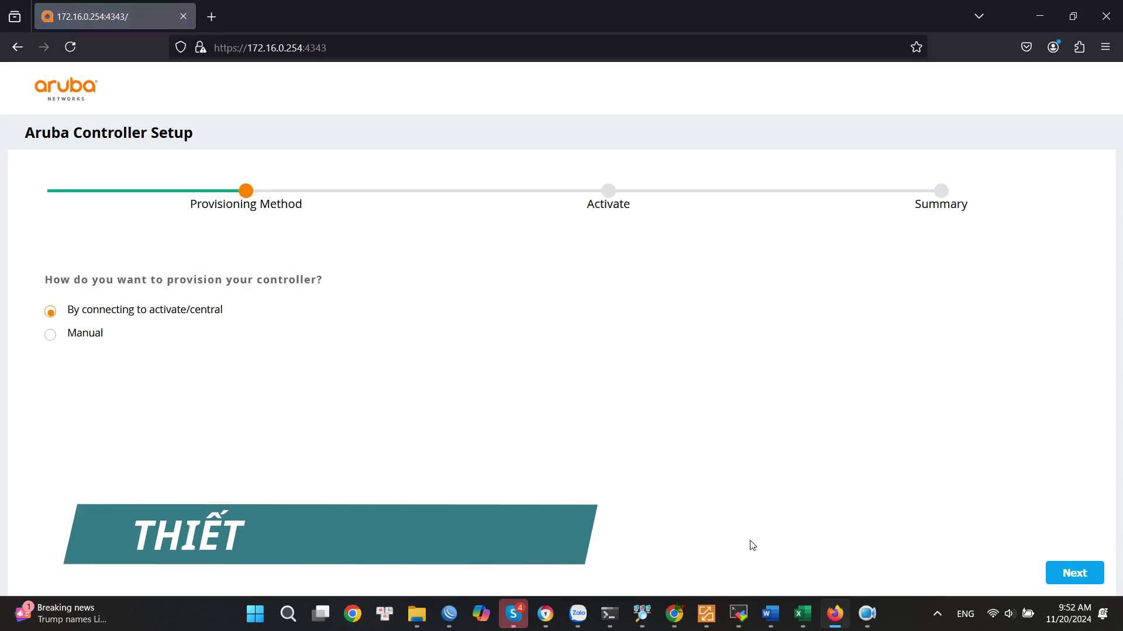
Choose Manual provisioning and Standalone controller mode to reach the Controller Info step.
click(52, 337)
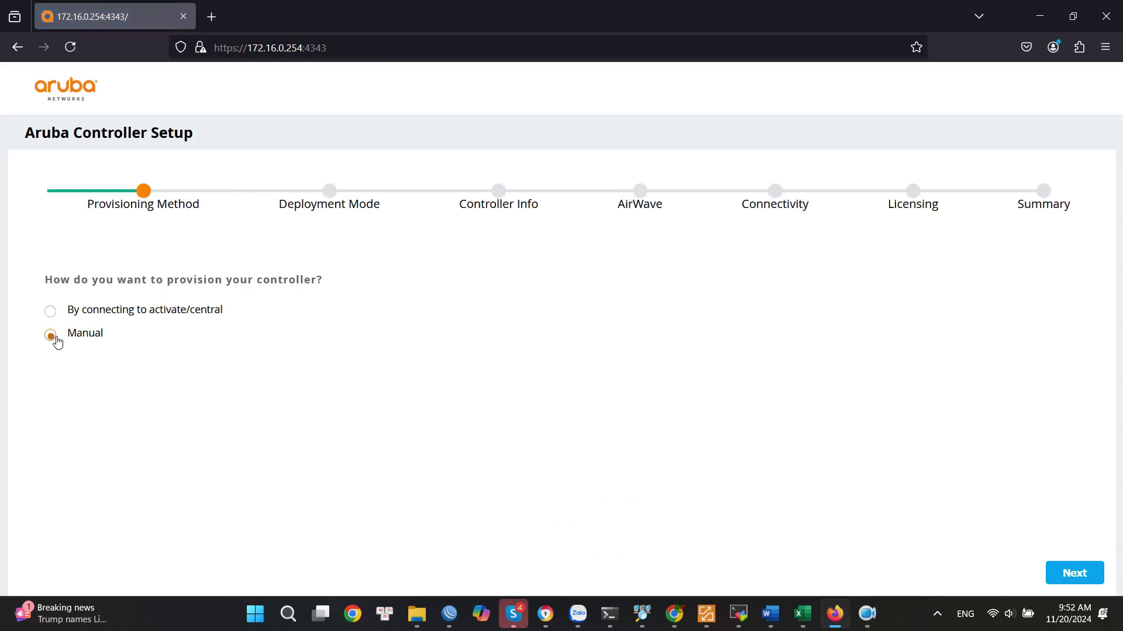
click(1074, 574)
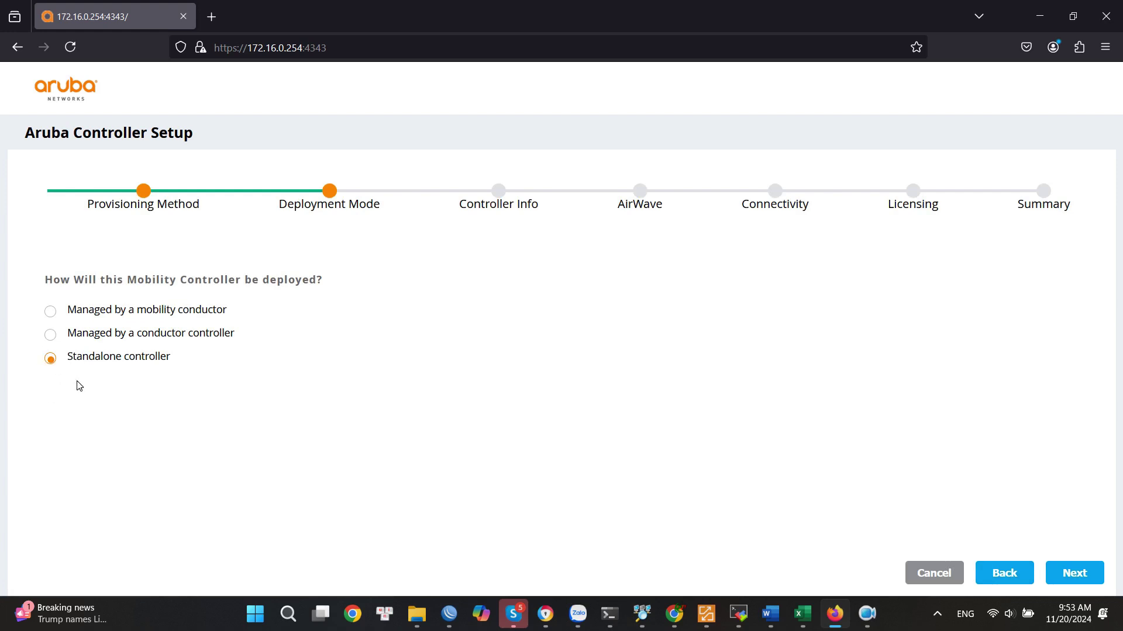
click(1073, 573)
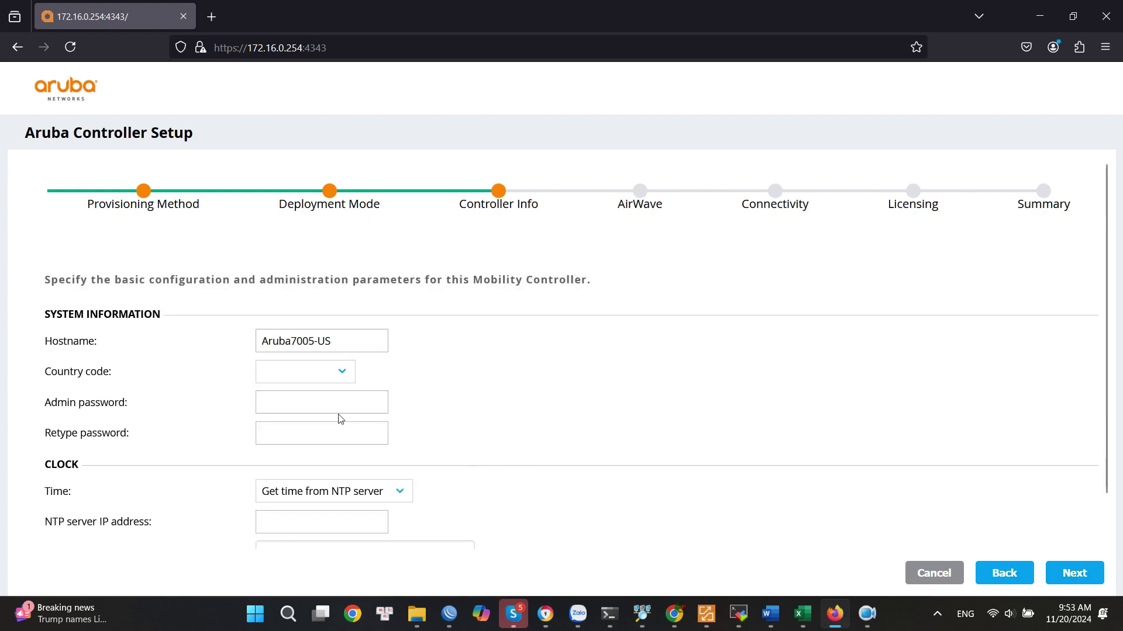
Set hostname Aruba7005 and country United States, and enter the admin password.
click(338, 351)
key(BackSpace)
key(BackSpace)
key(BackSpace)
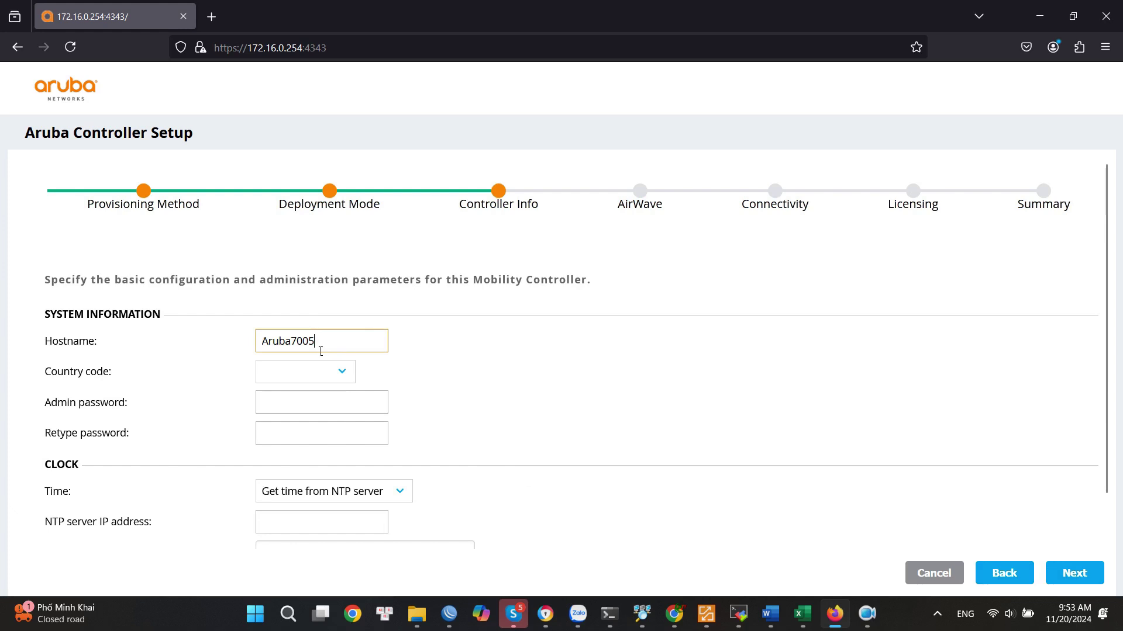
click(342, 376)
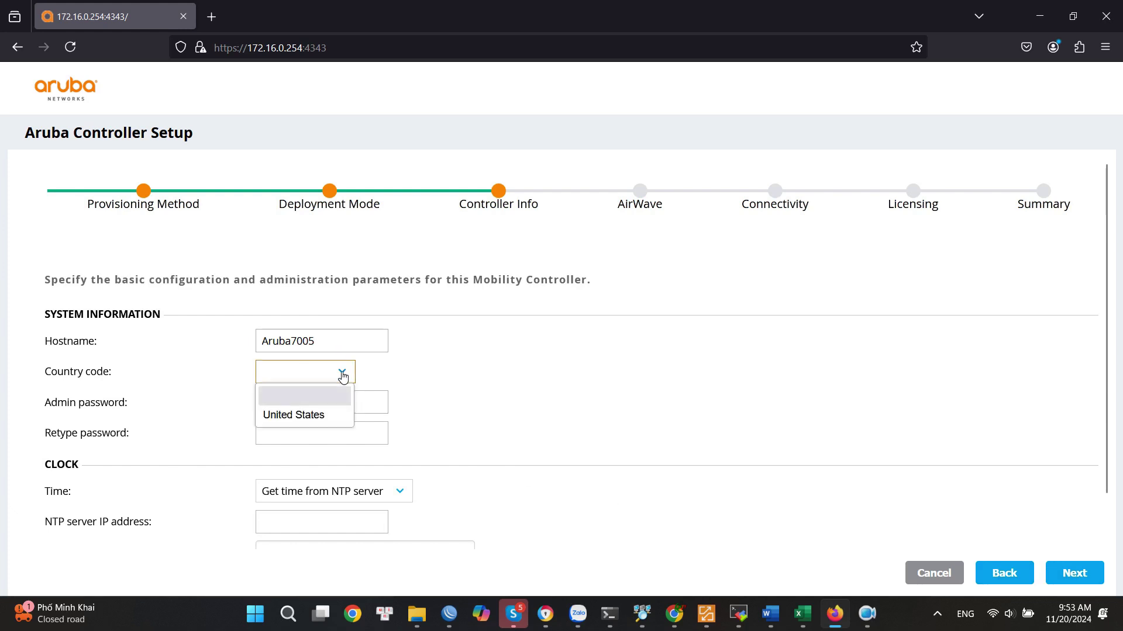
click(297, 419)
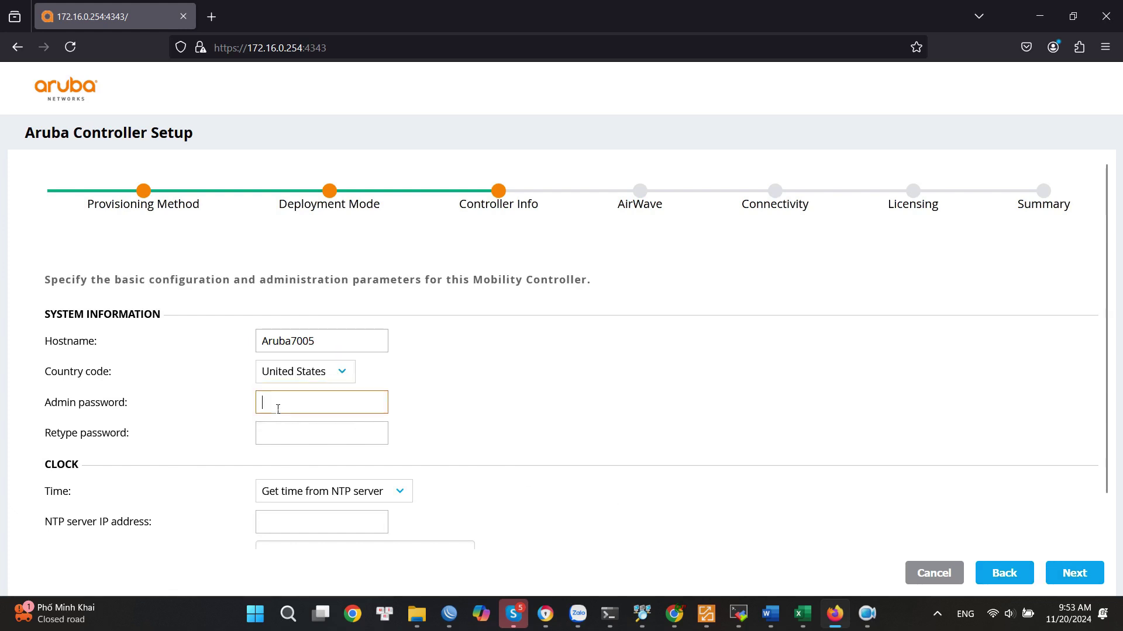
click(278, 408)
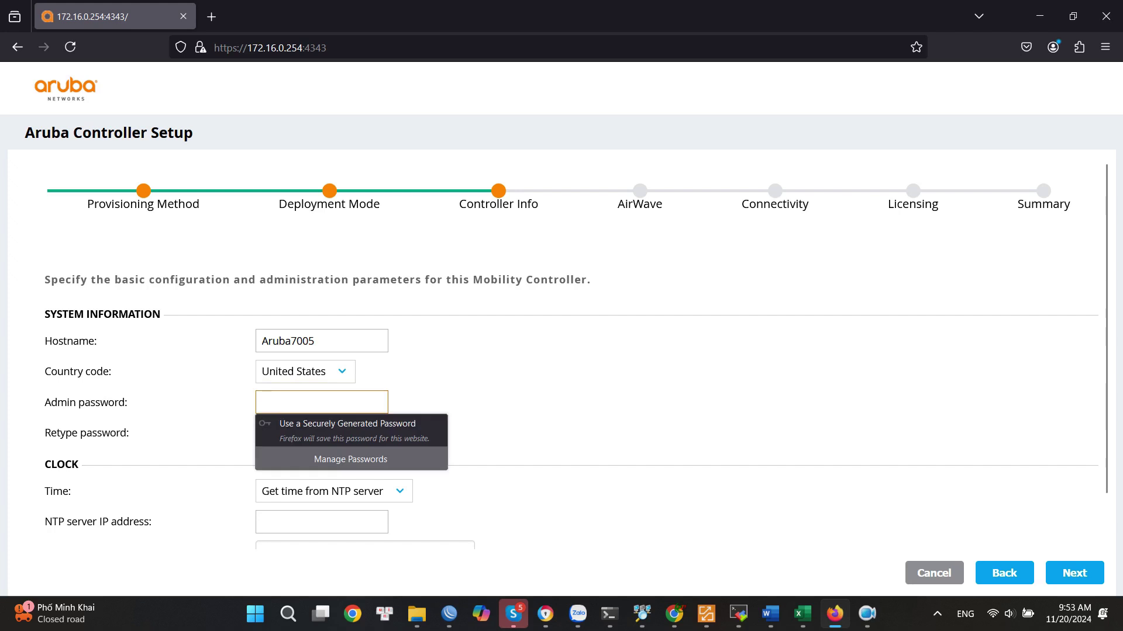
text(aruba1234)
click(279, 443)
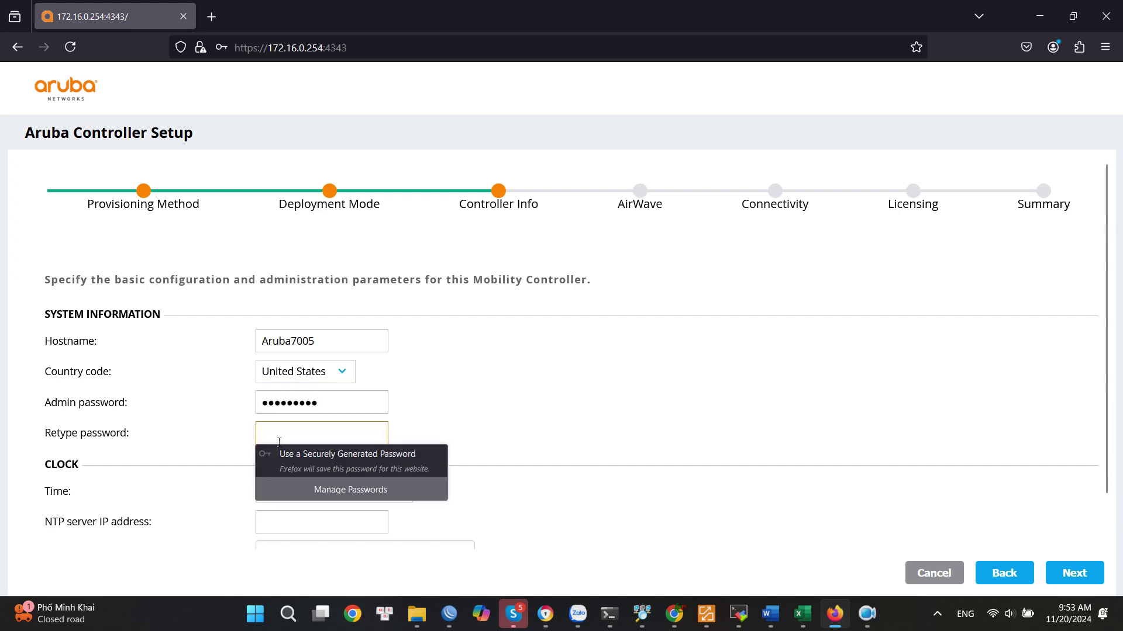
text(aruba1234)
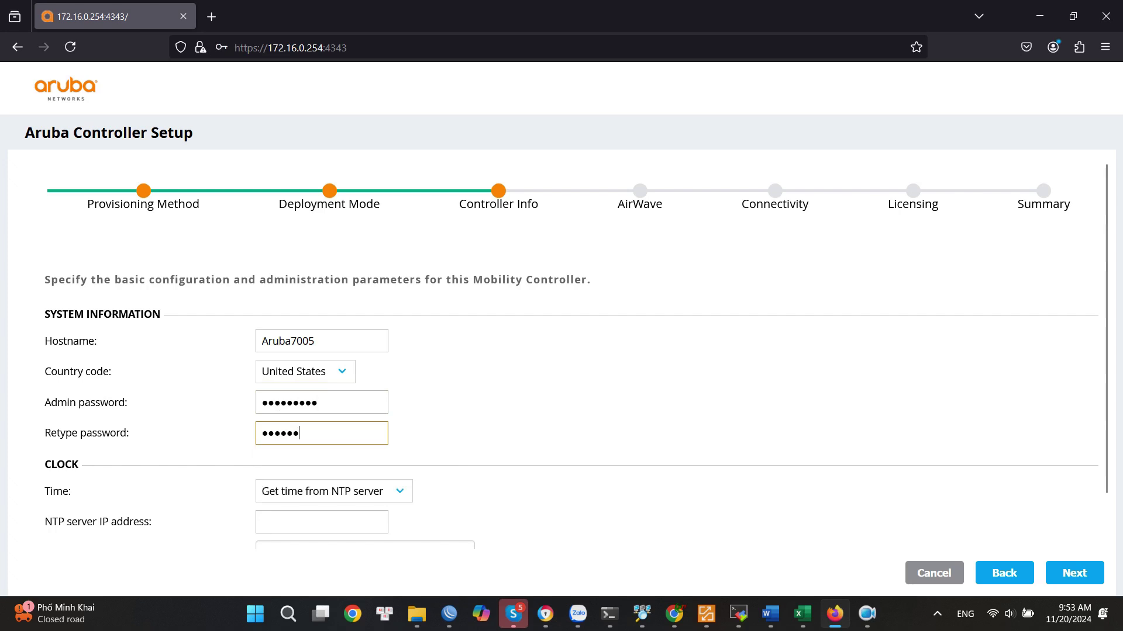
Set the time source to Use time of this machine and advance to the AirWave step.
scroll(280, 443, down, 1)
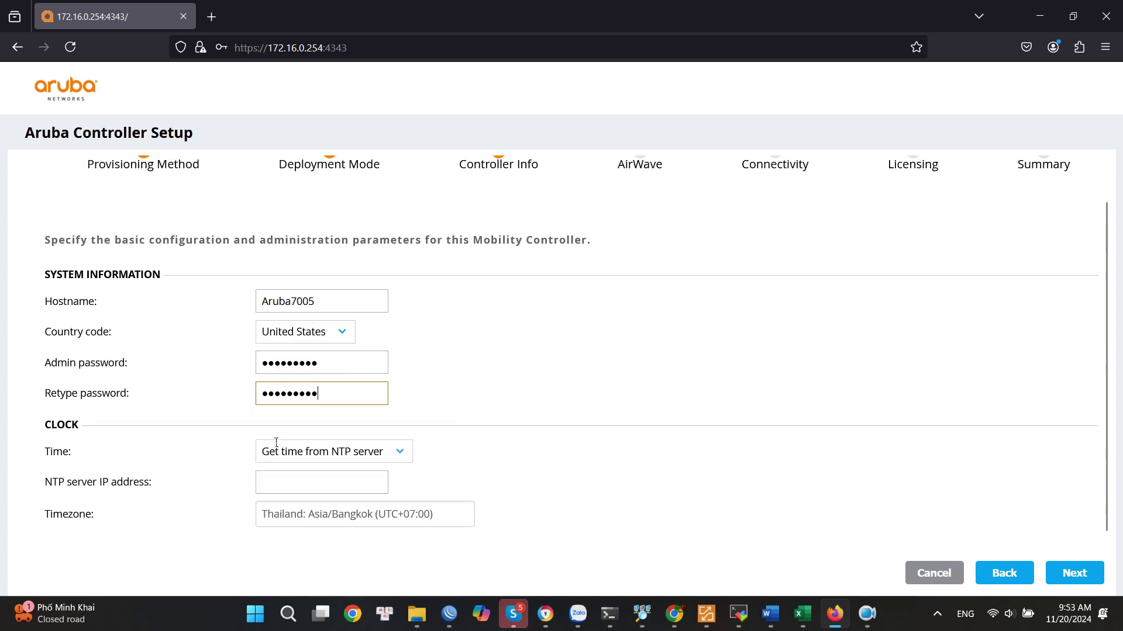
click(411, 442)
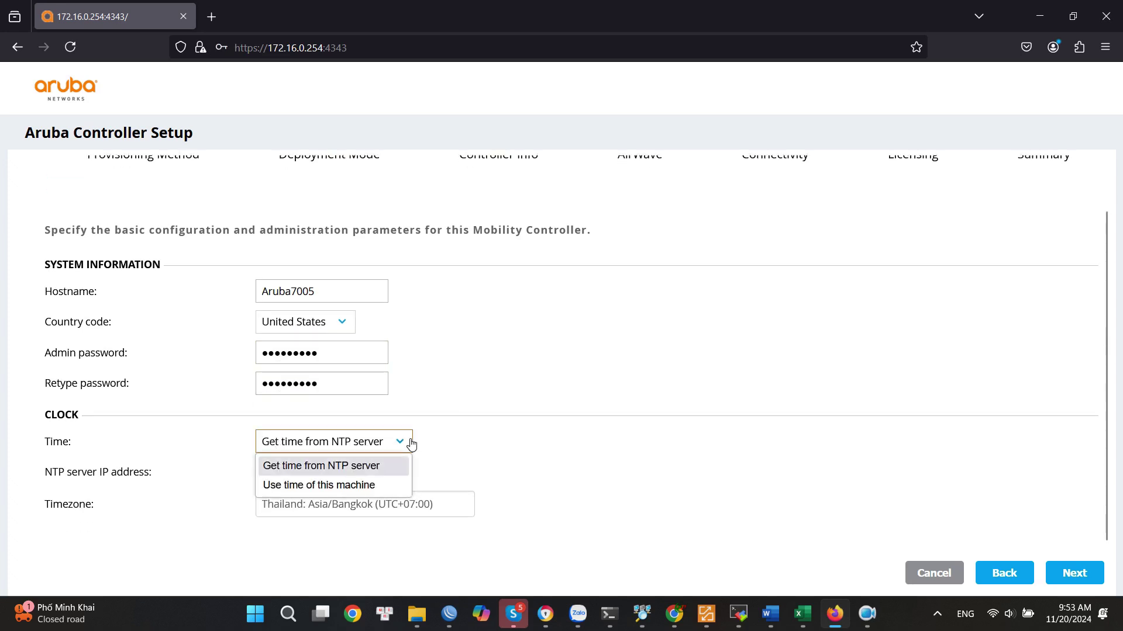
click(411, 445)
scroll(475, 476, up, 1)
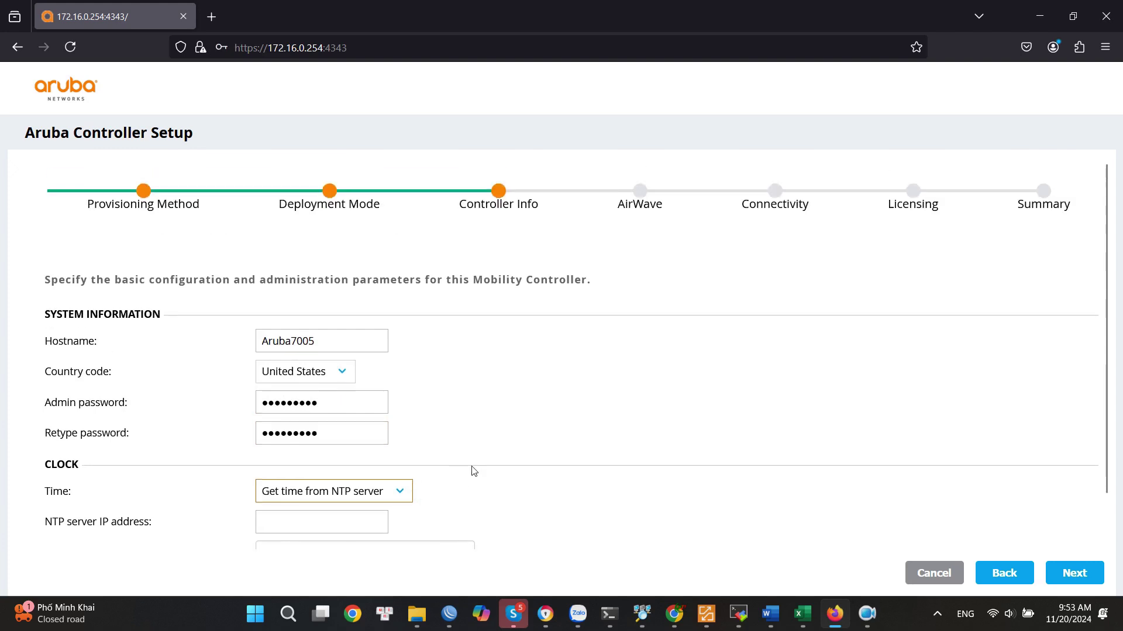
click(1079, 572)
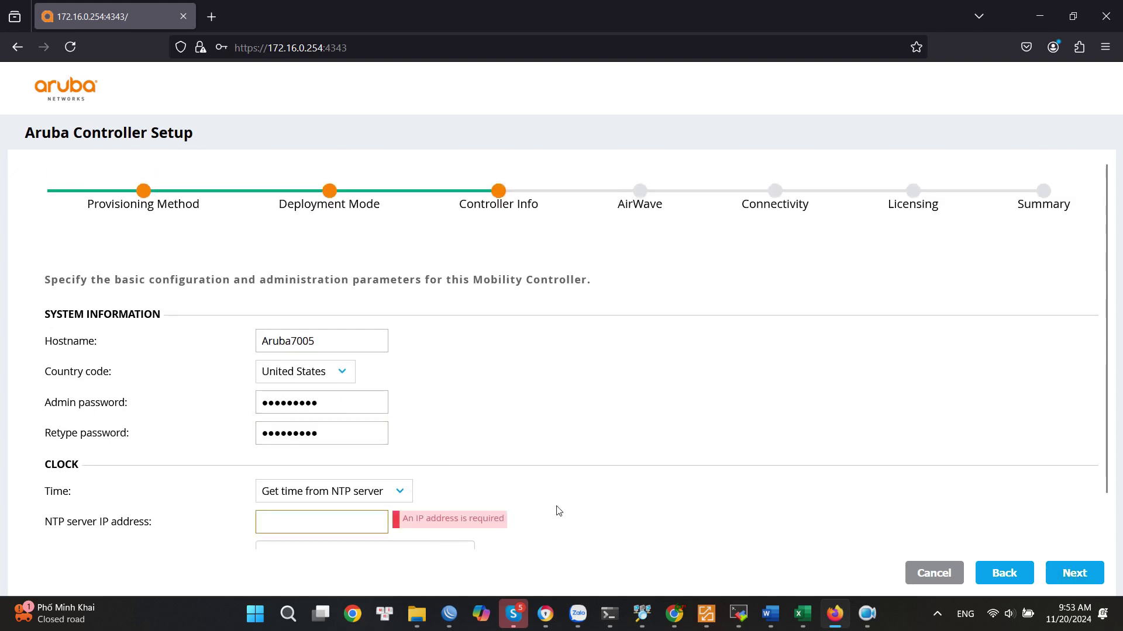
scroll(508, 501, down, 1)
click(394, 445)
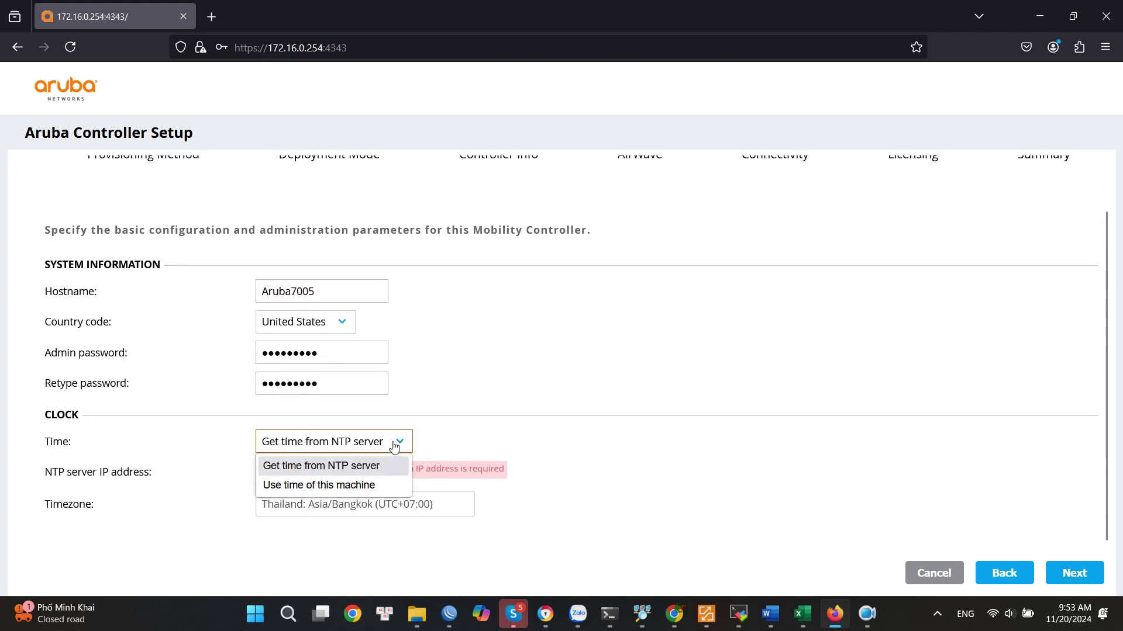
click(336, 486)
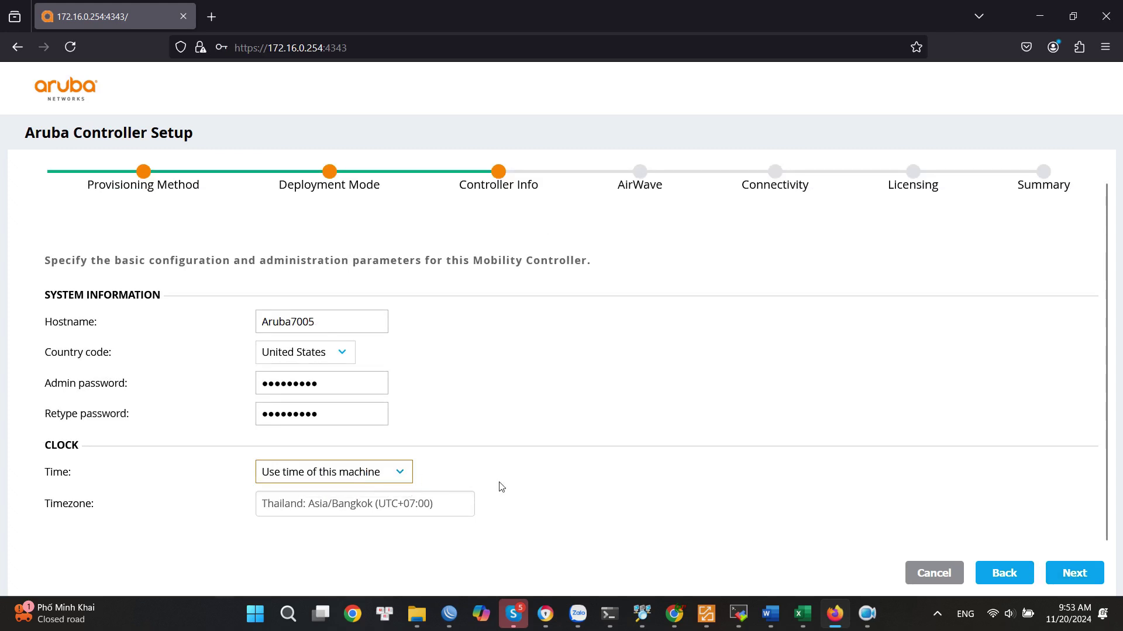
click(1057, 573)
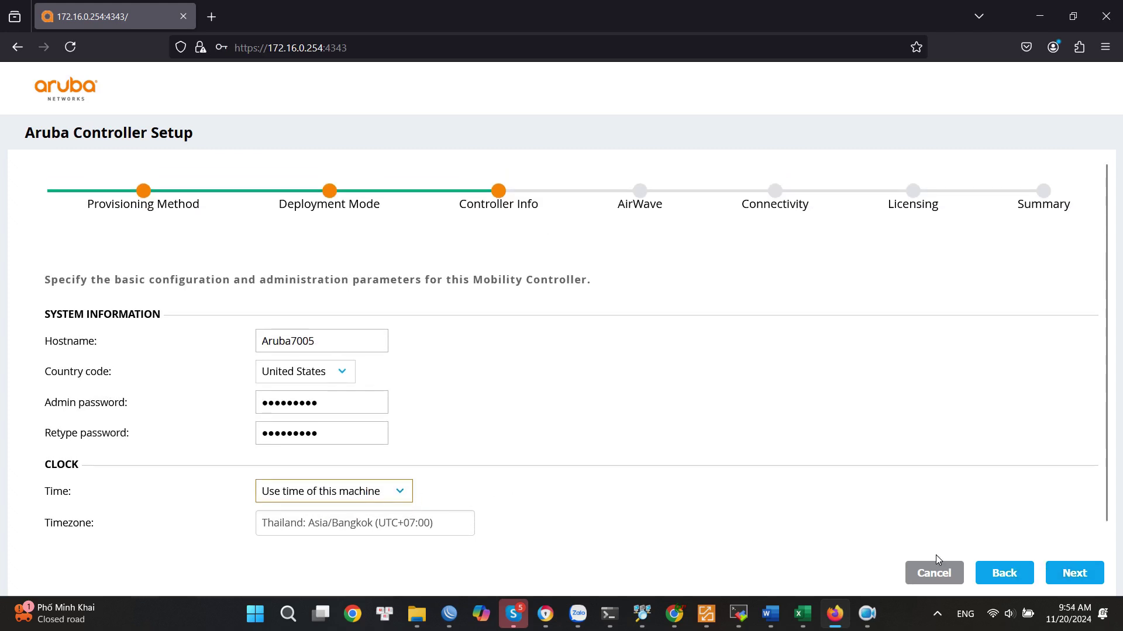
click(353, 494)
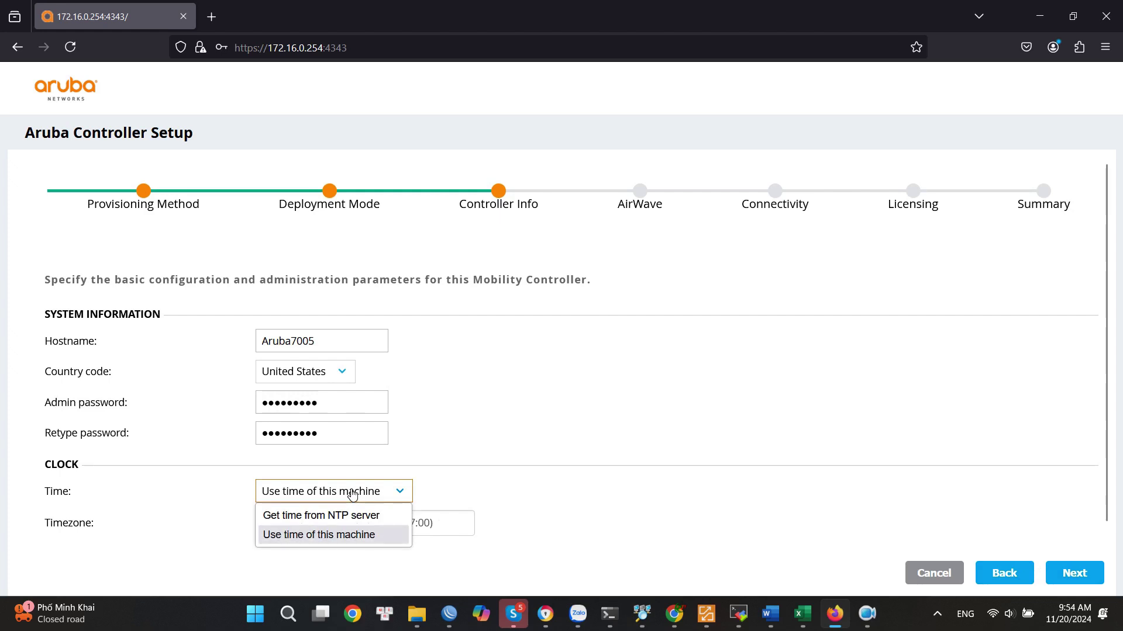
click(352, 494)
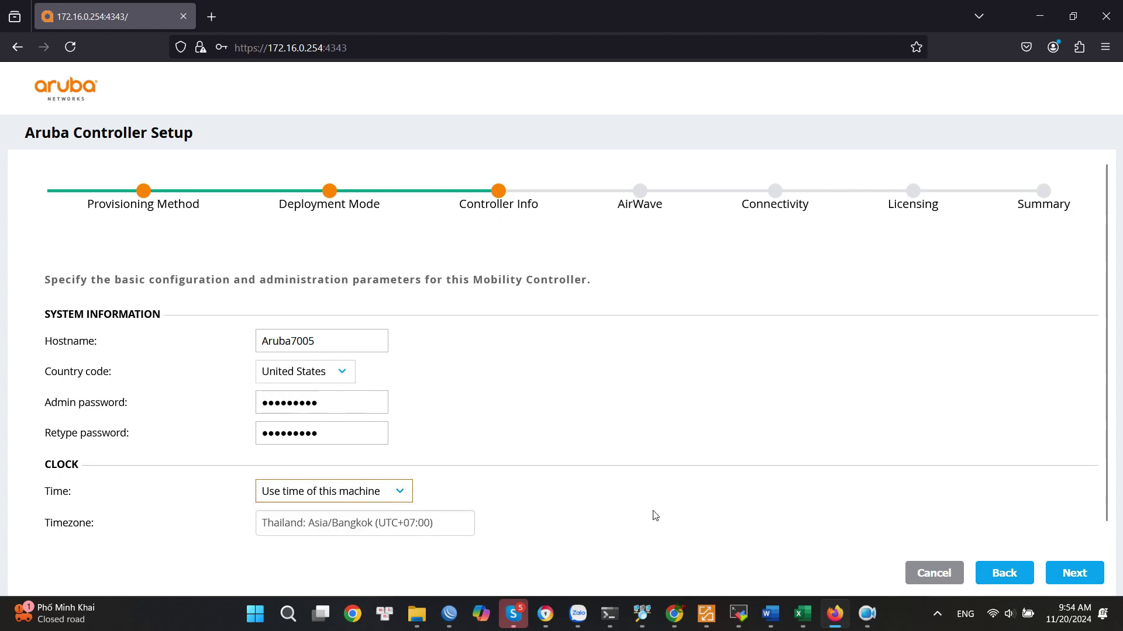
click(1073, 575)
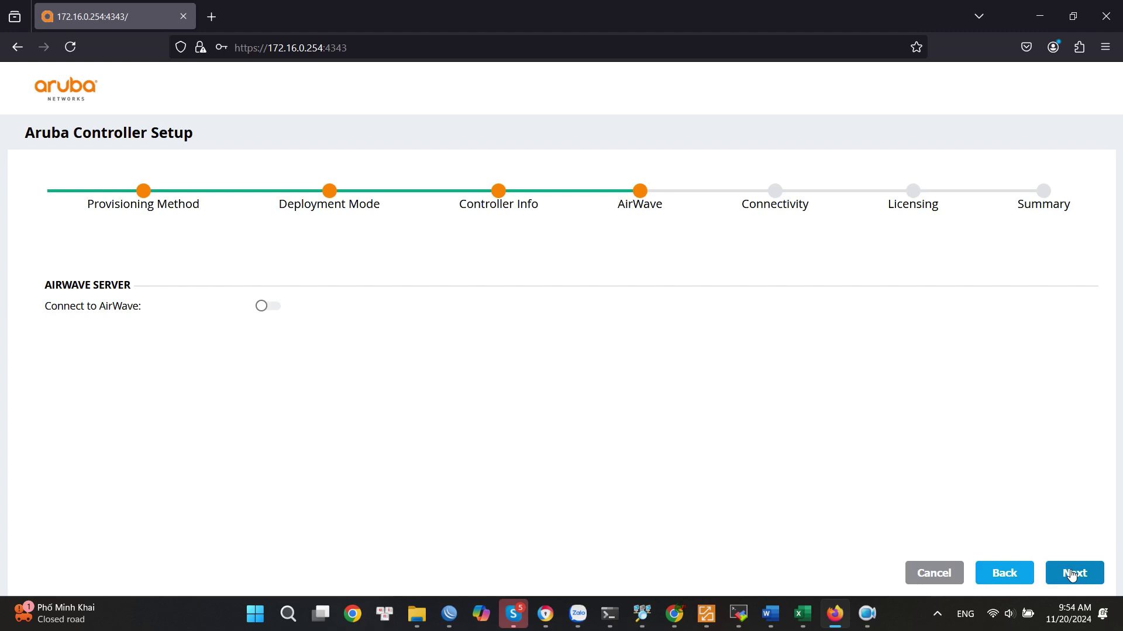
Open the Connectivity step, keeping port 0/0/0 in Access mode.
click(1071, 575)
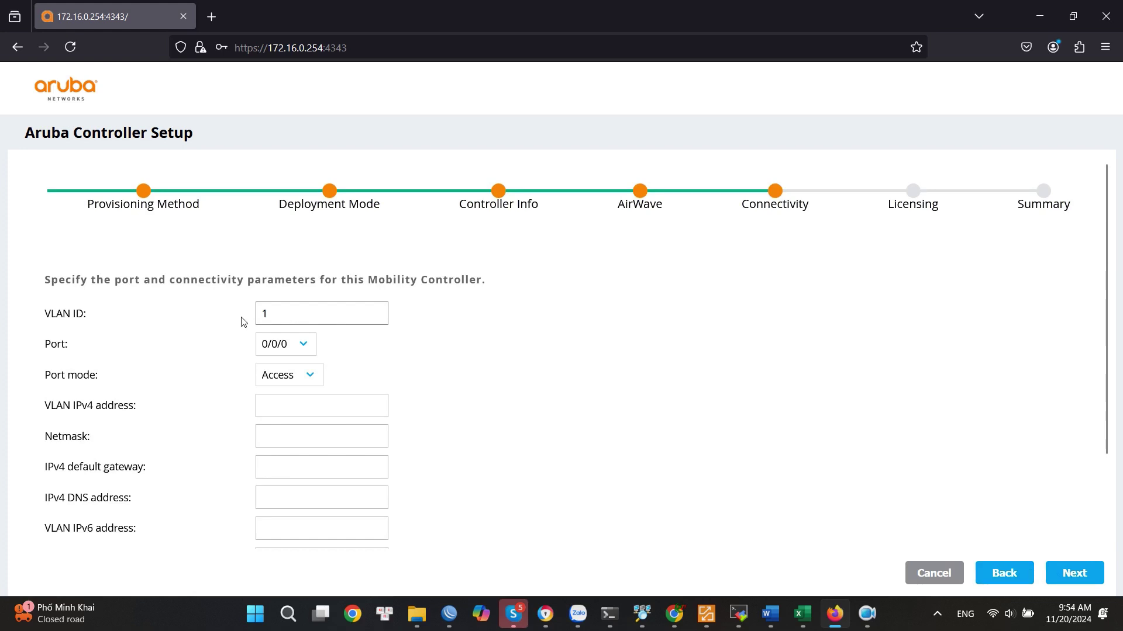
key(Tab)
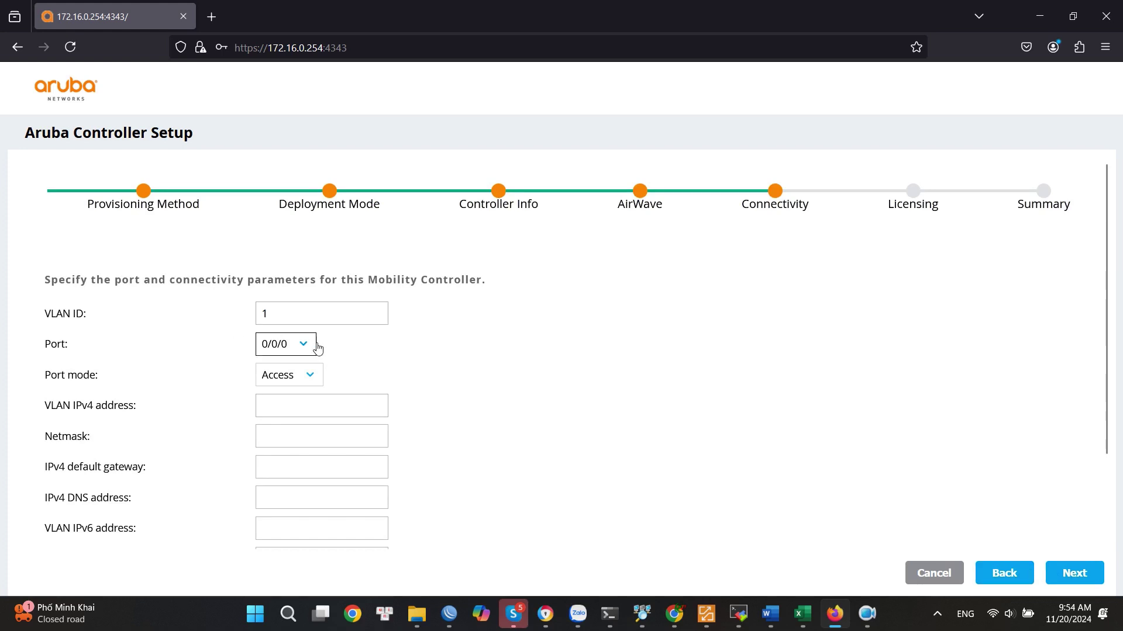
click(308, 348)
click(308, 348)
click(310, 375)
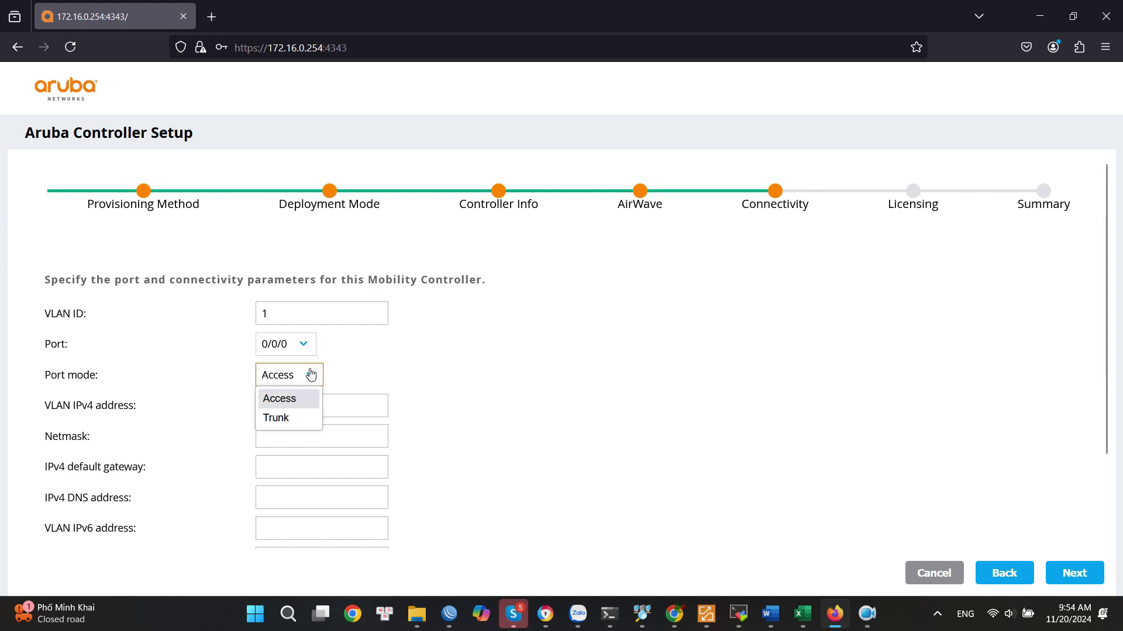
click(310, 375)
Enter address 192.168.10.100/255.255.255.0, gateway 192.168.10.1 and DNS 8.8.8.8, then continue to Licensing.
key(Tab)
text(192.168.10.100)
click(295, 438)
text(255.255.255.0)
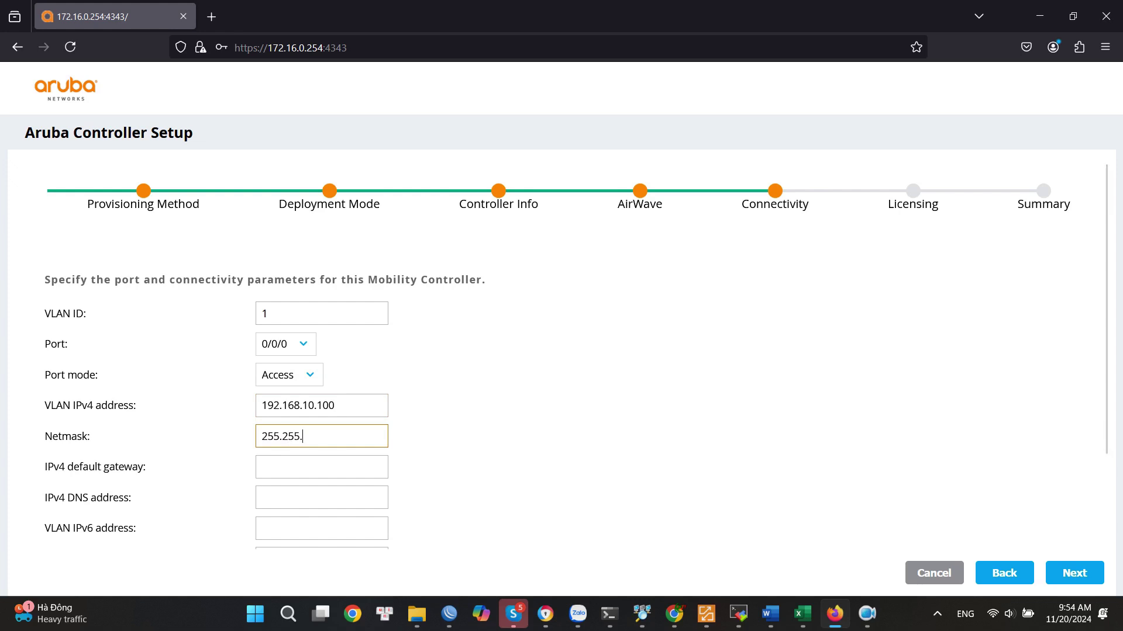
click(291, 465)
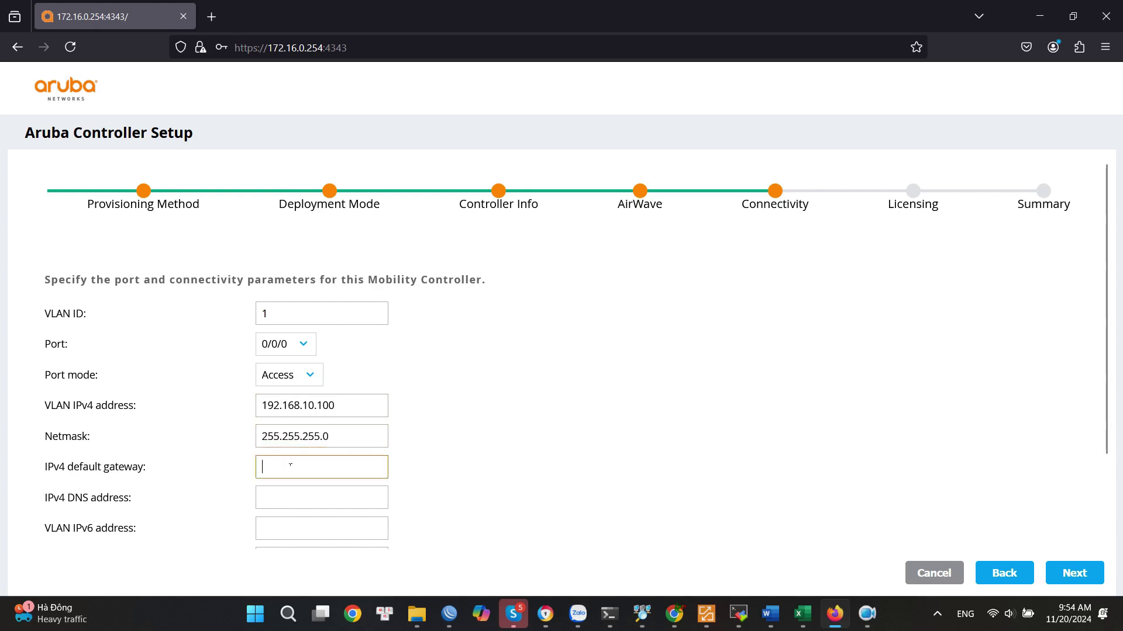
text(192.168)
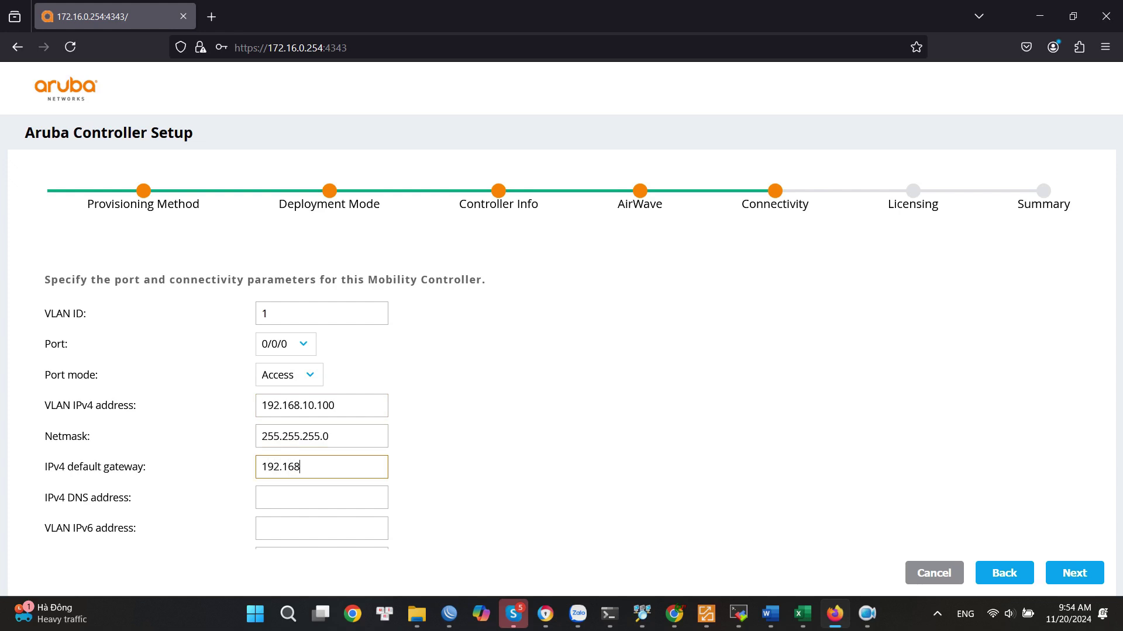
text(.10.1)
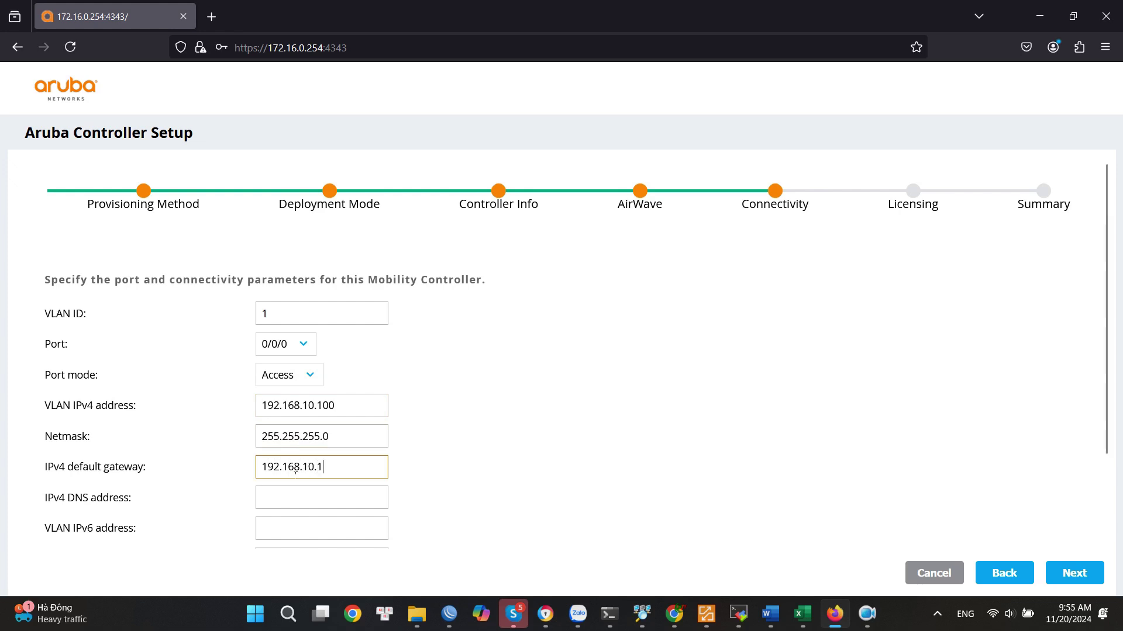
click(303, 507)
text(8.8.8.8)
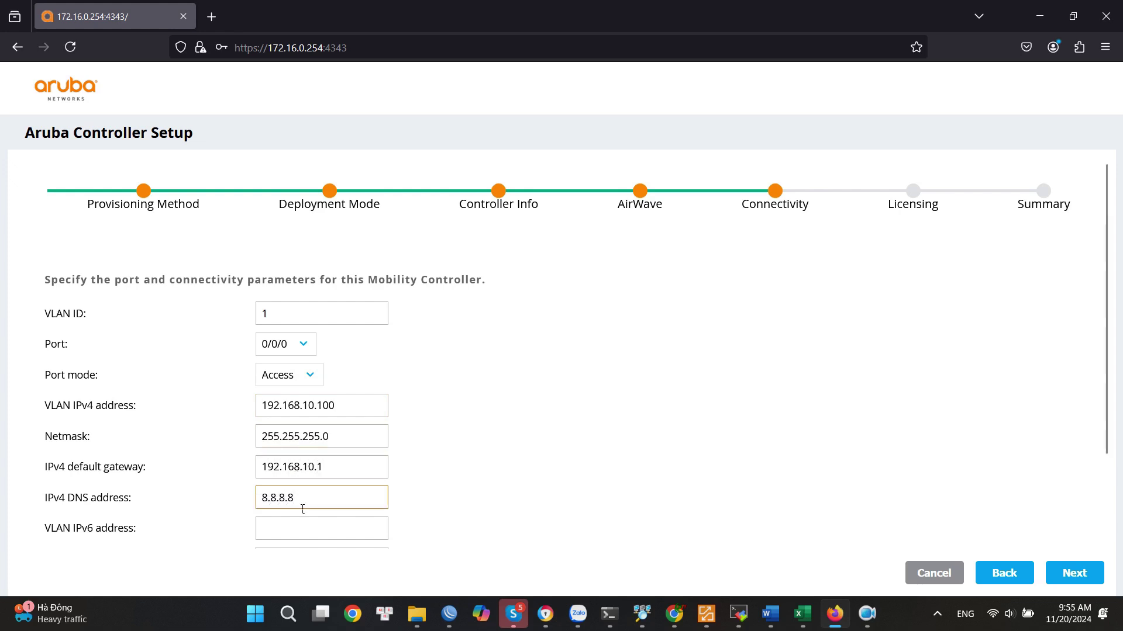
scroll(221, 509, down, 3)
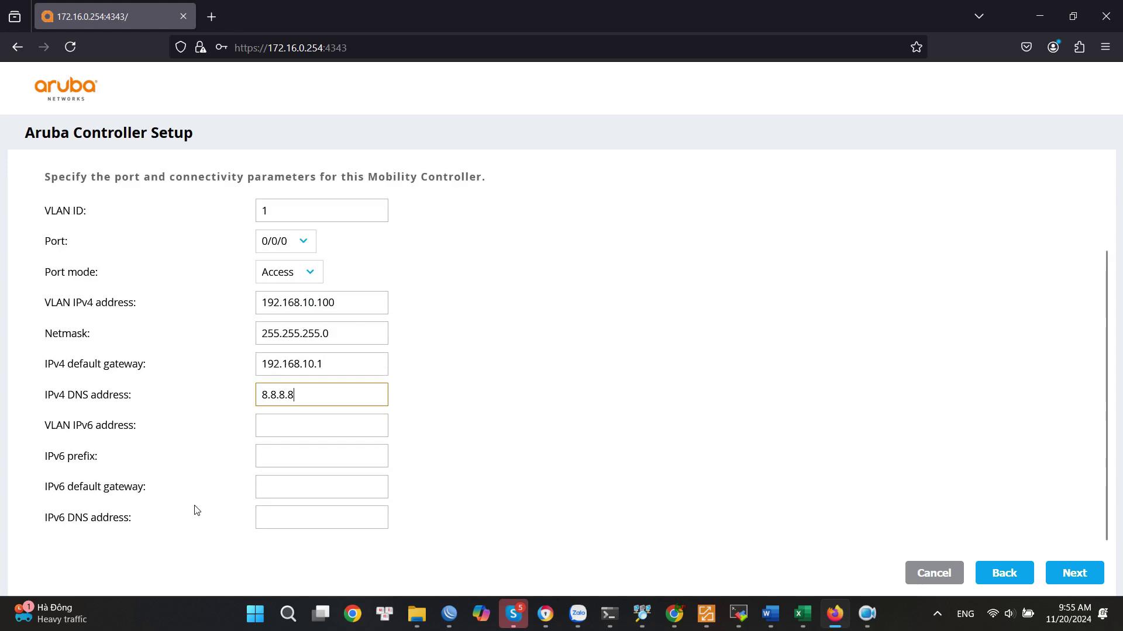
scroll(449, 481, up, 3)
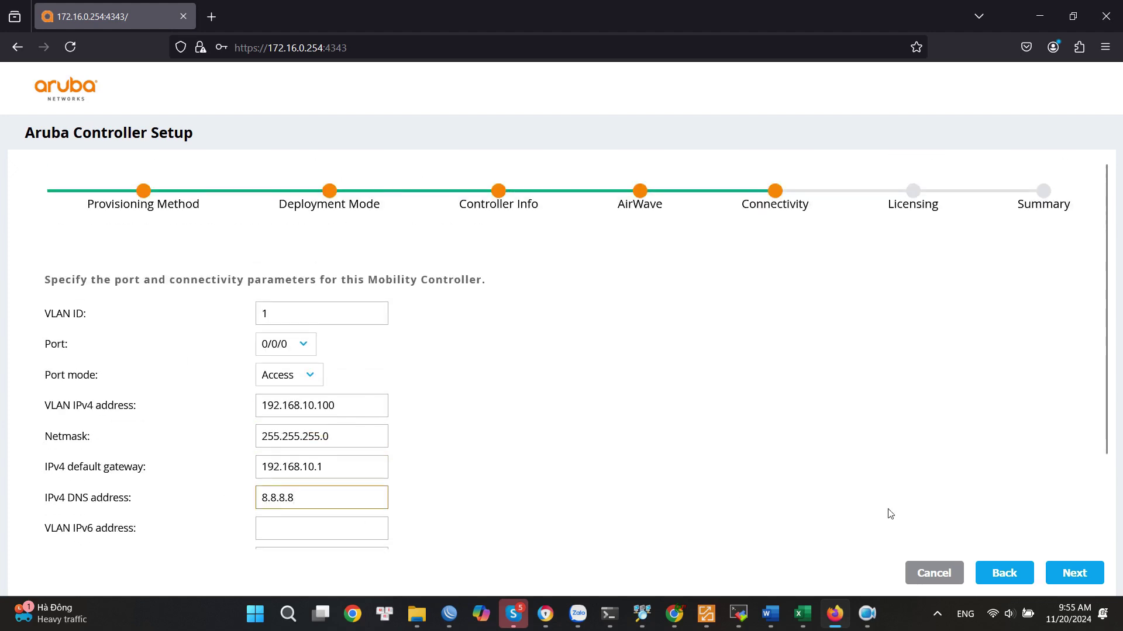
click(1070, 578)
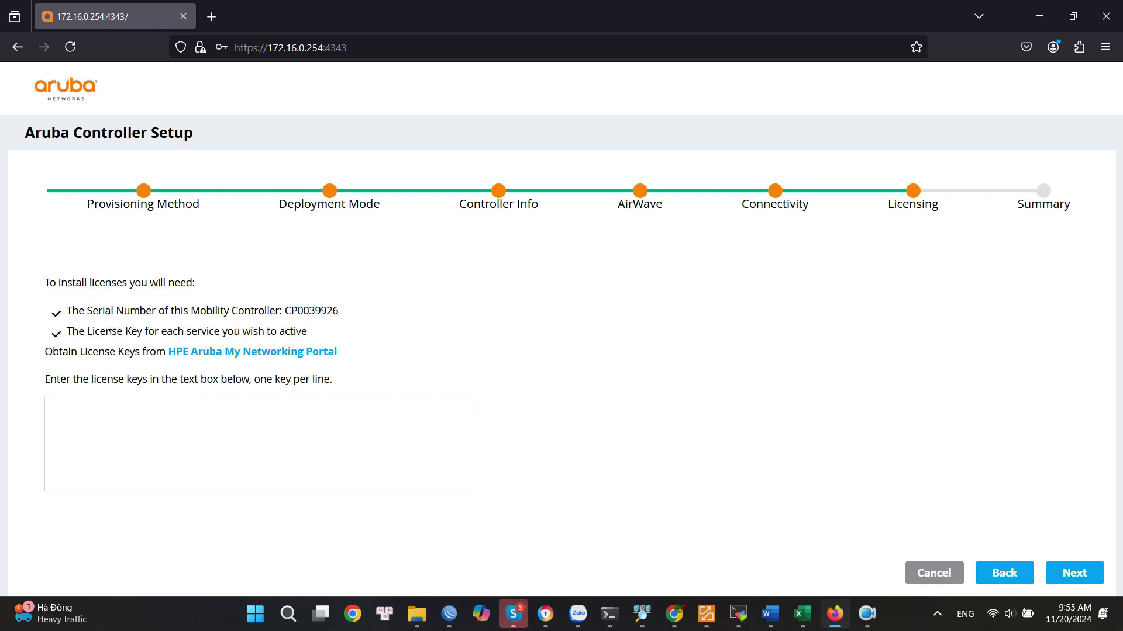
Leave the license key empty, review the Configuration Summary, and deploy with reboot.
click(109, 415)
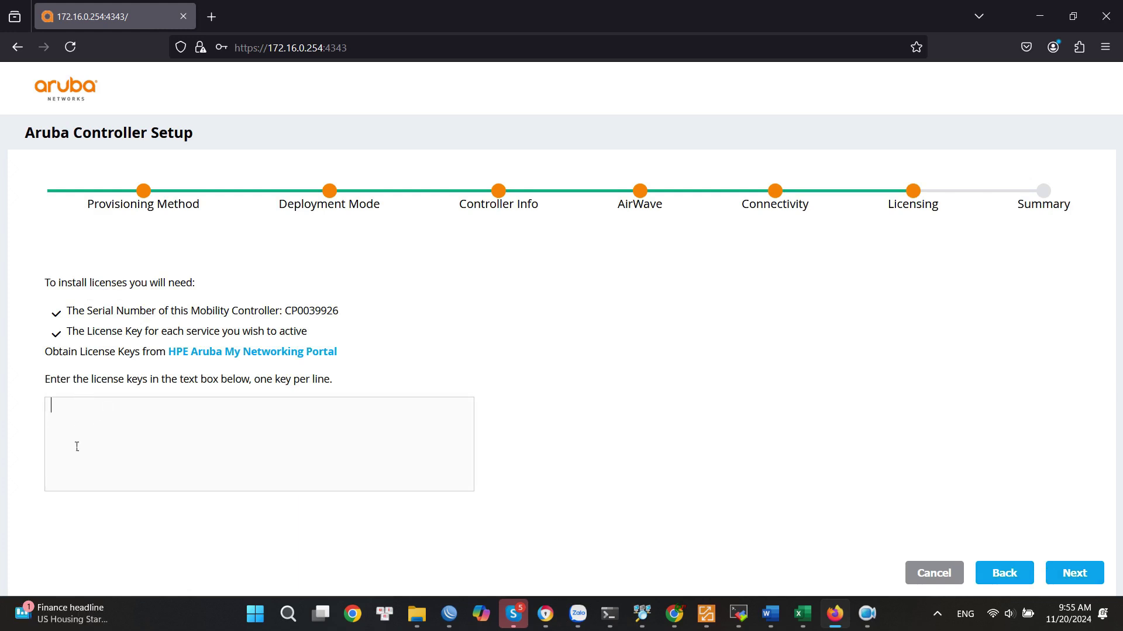
drag(97, 379, 165, 380)
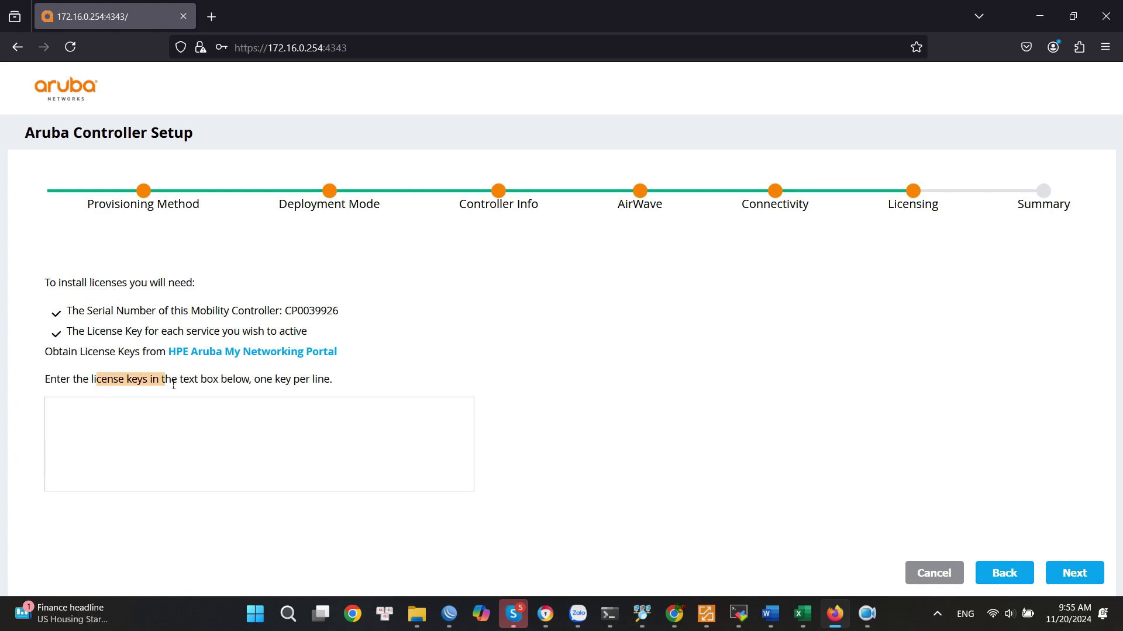
click(124, 419)
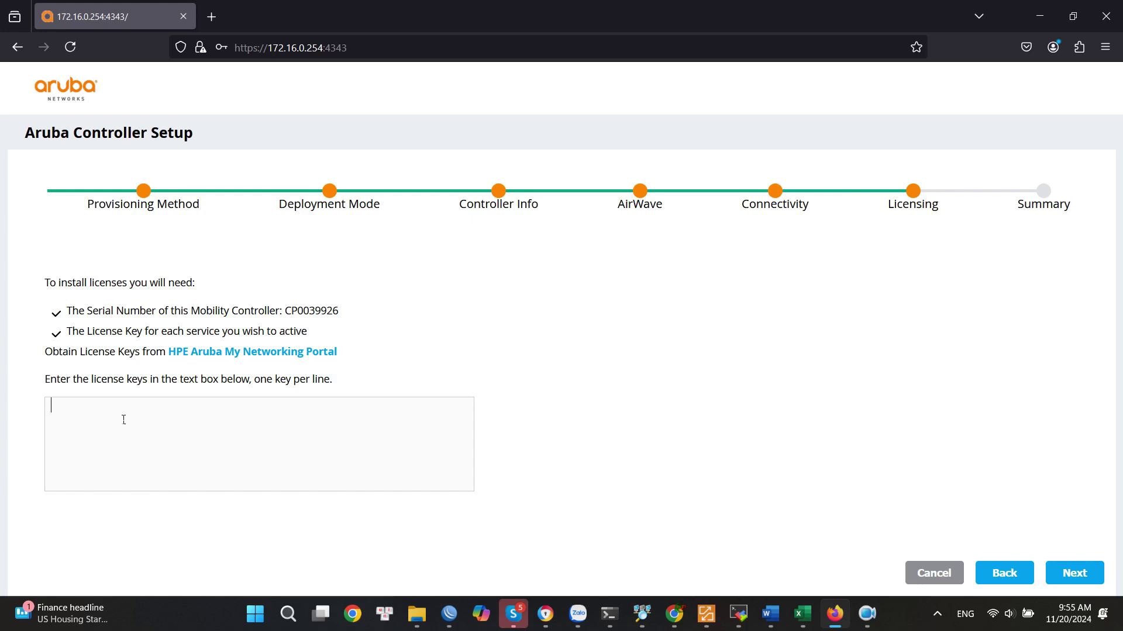
click(1089, 574)
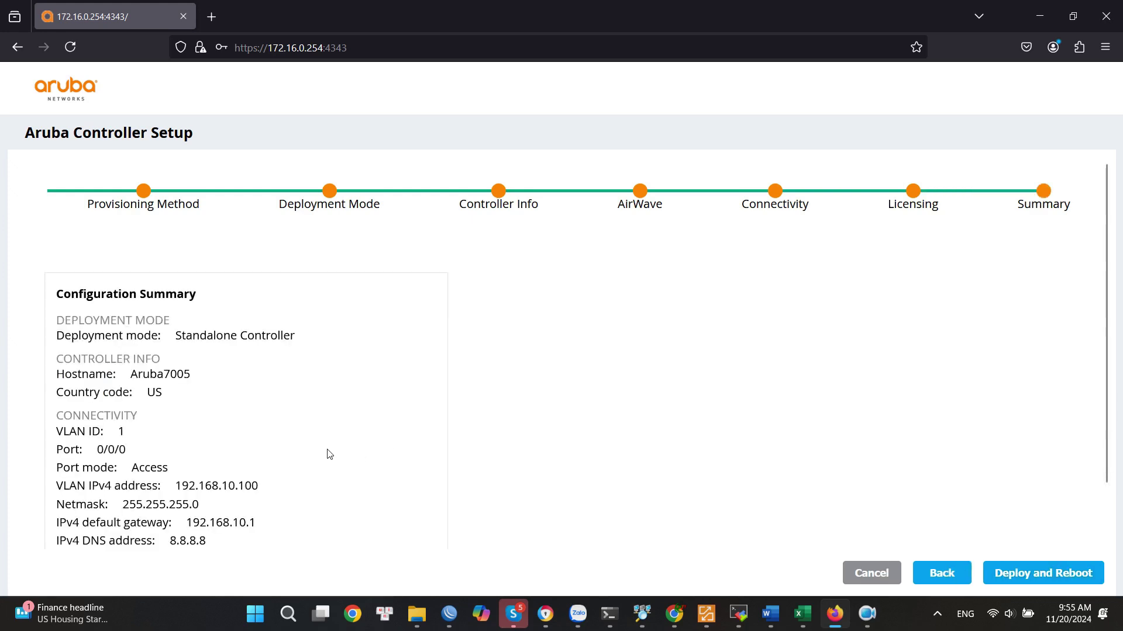
scroll(189, 445, down, 2)
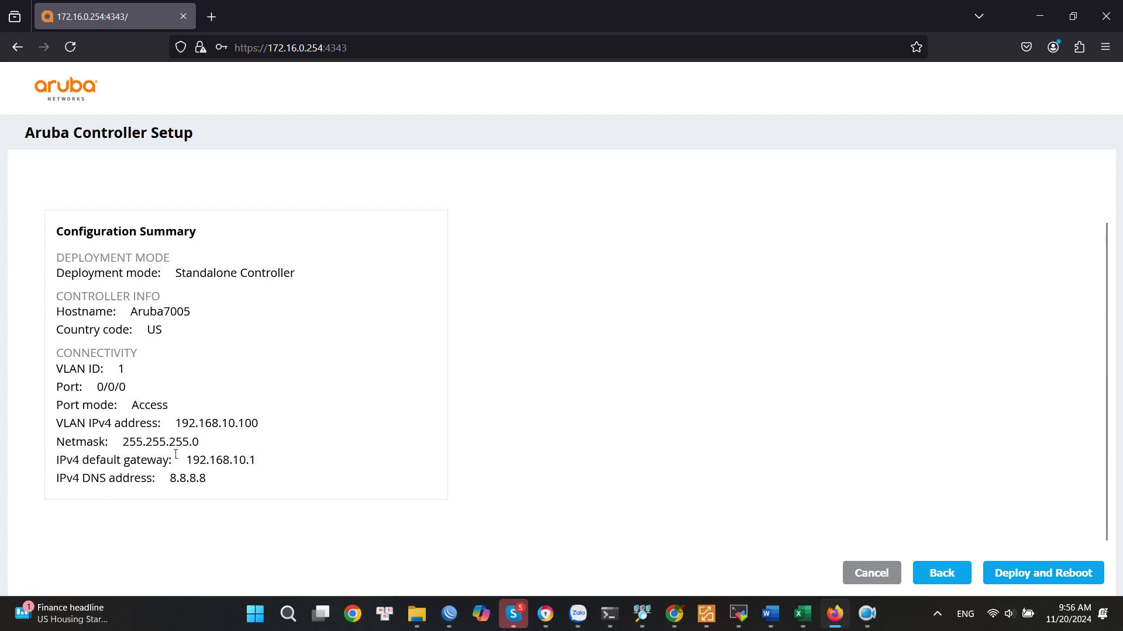
scroll(176, 454, up, 2)
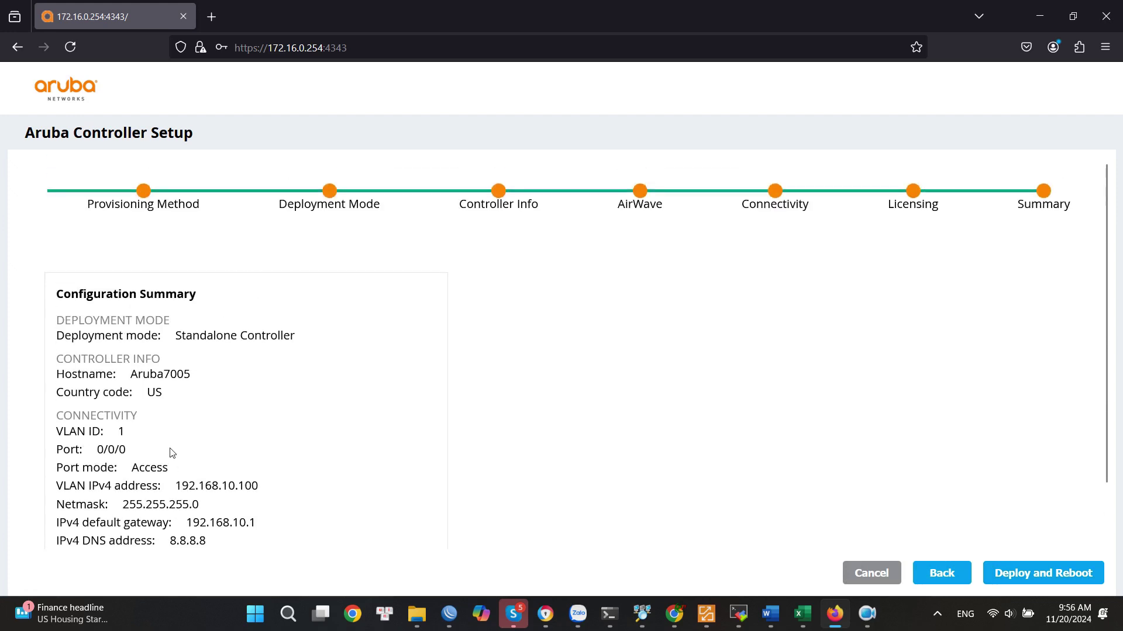
click(1031, 577)
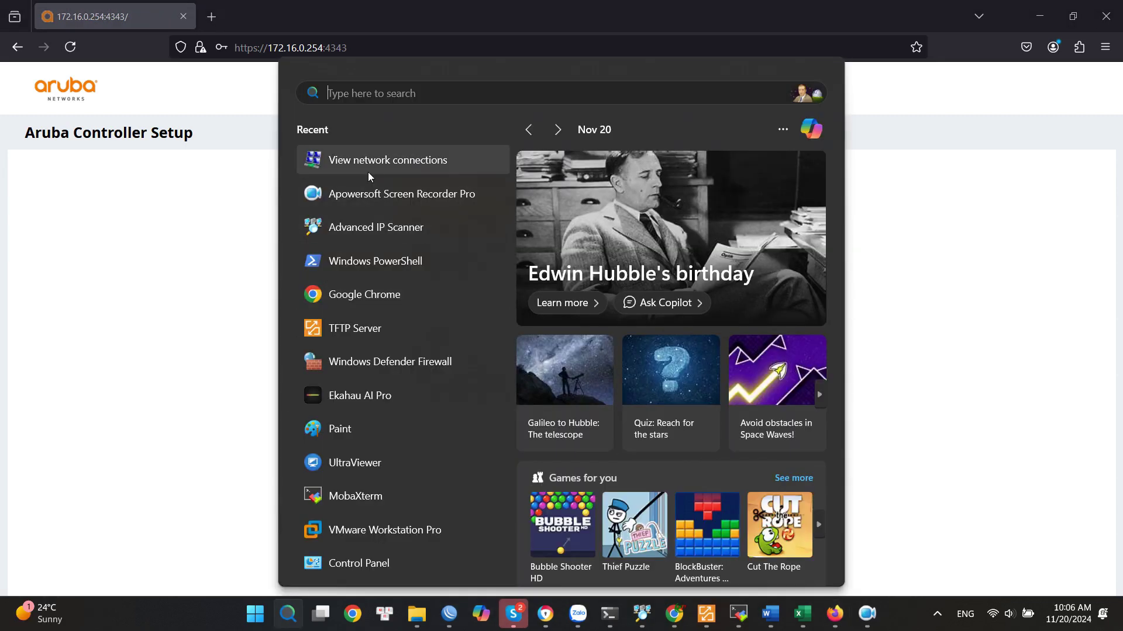
Switch Ethernet 3's IPv4 settings to obtain the IP and DNS addresses automatically.
click(368, 172)
double_click(634, 289)
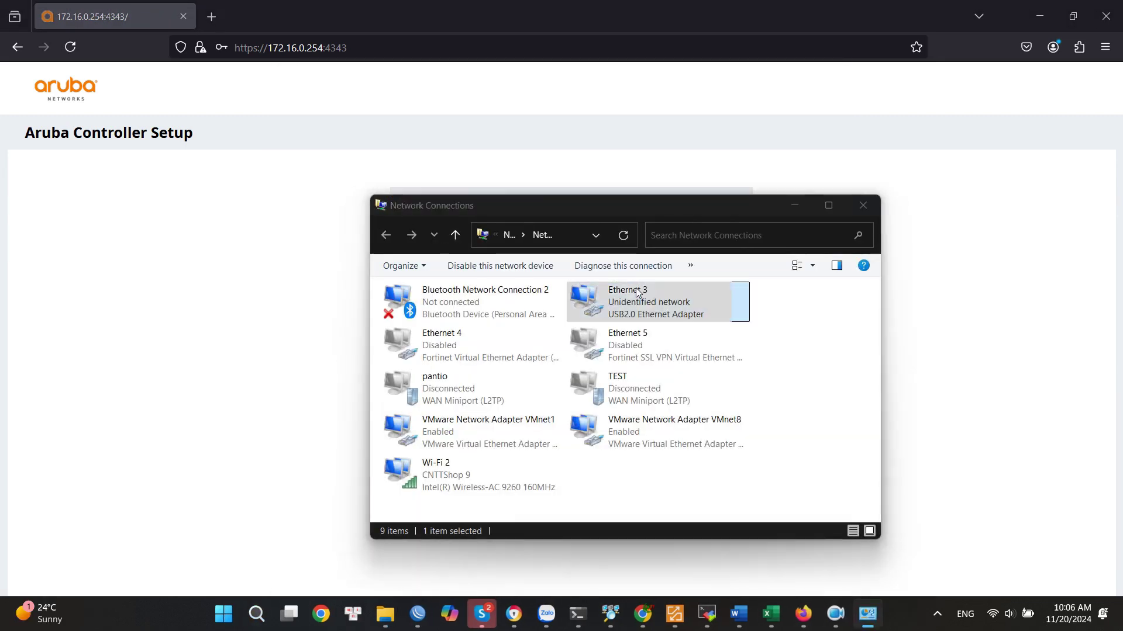
click(483, 428)
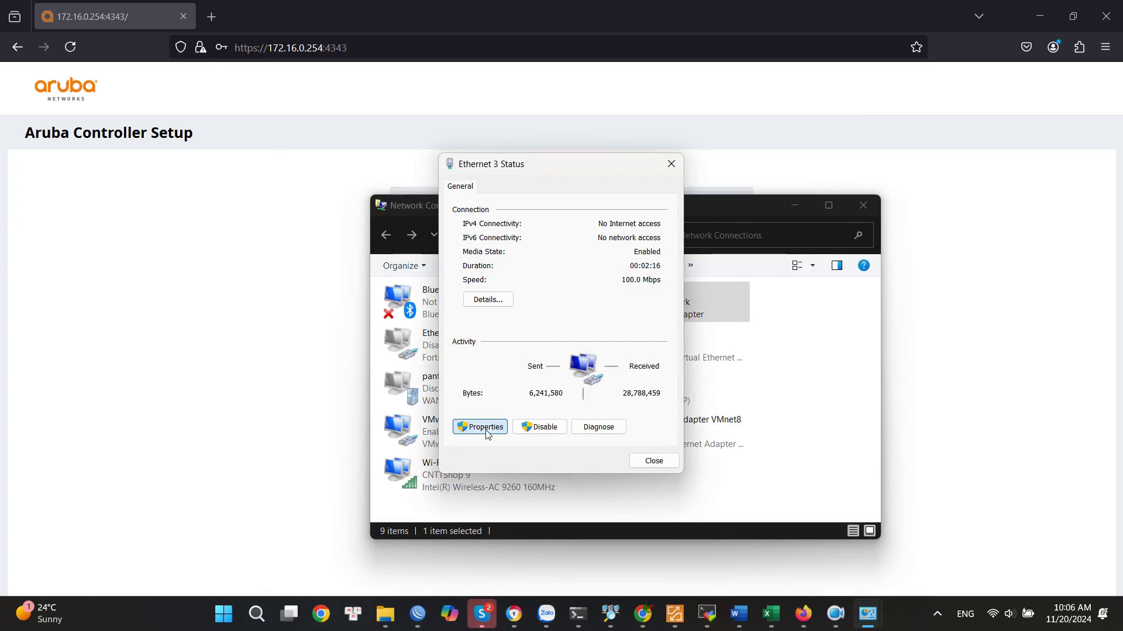
double_click(521, 371)
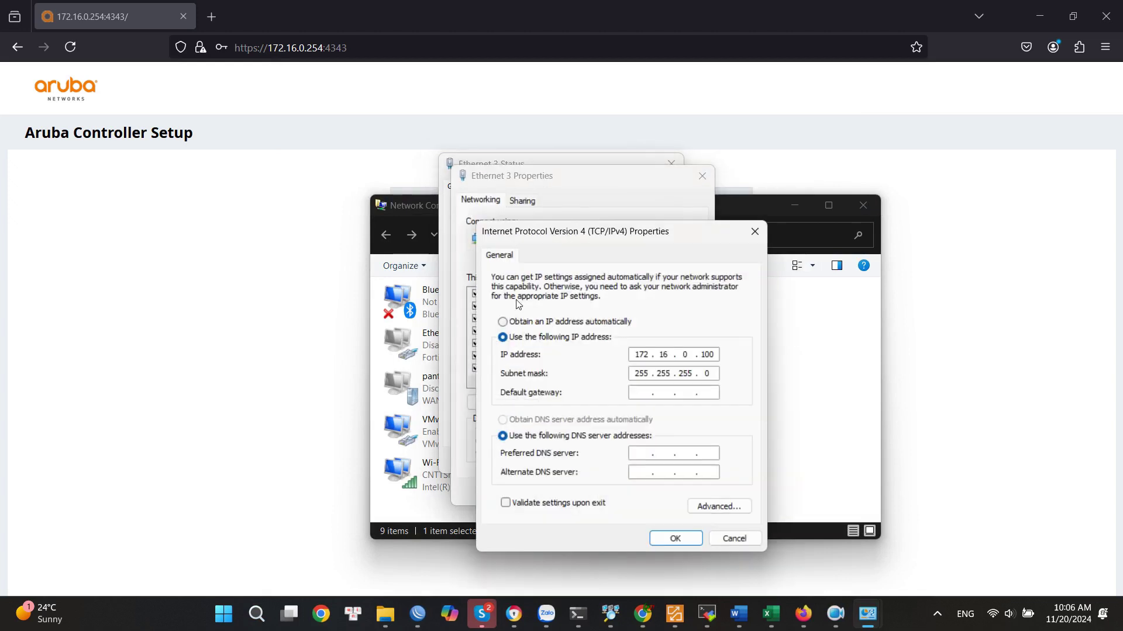
click(516, 322)
click(517, 419)
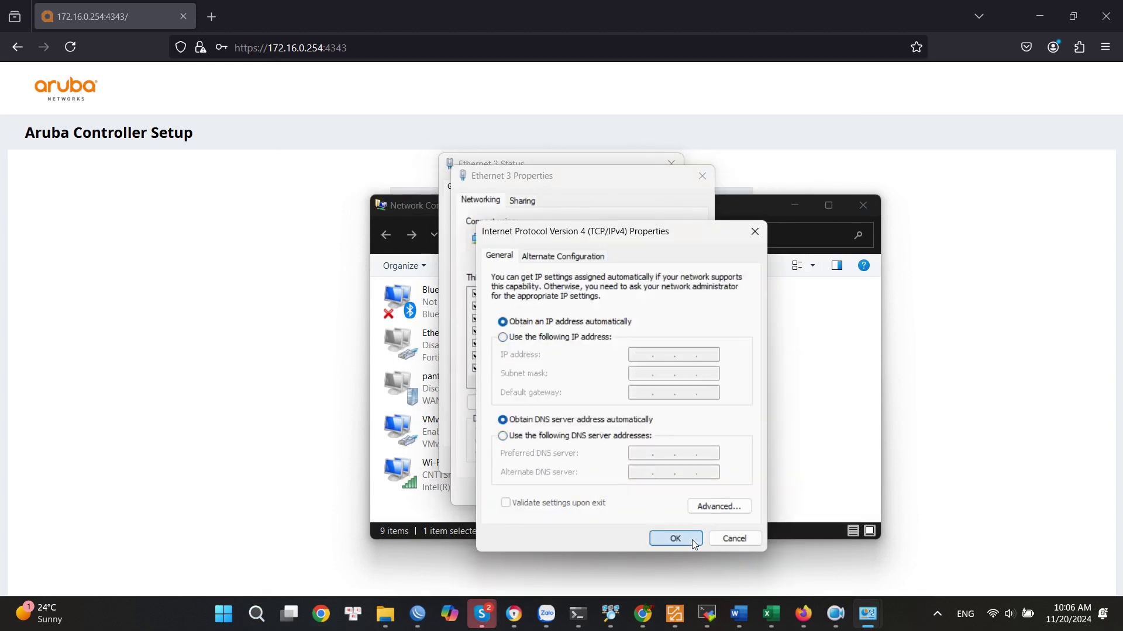
click(690, 539)
click(634, 492)
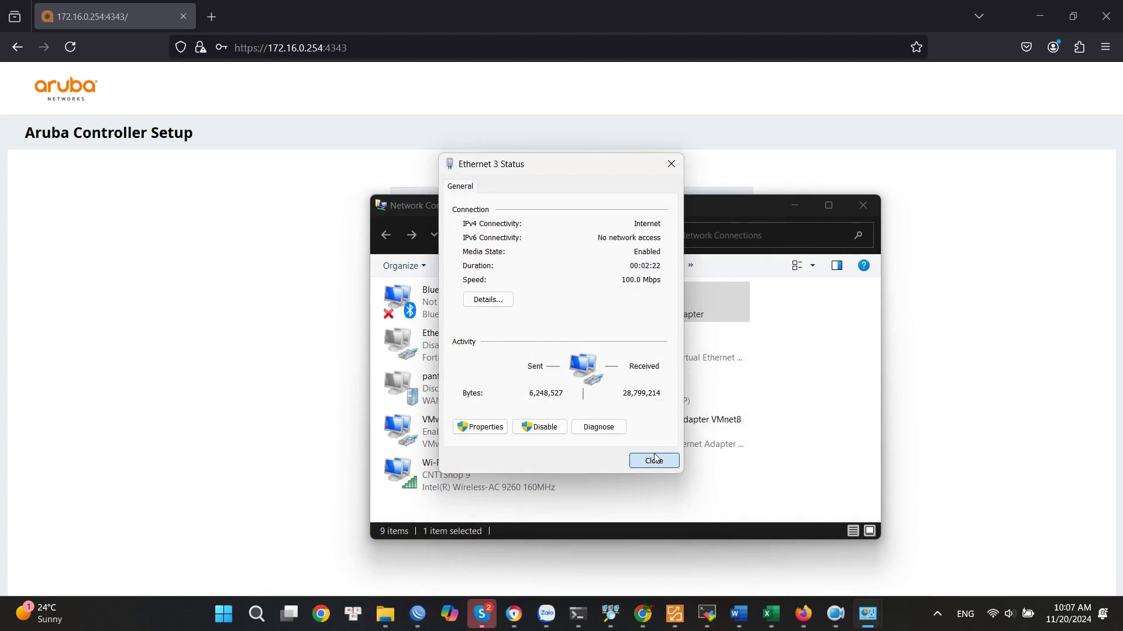
click(654, 461)
Check Ethernet 3's details show DHCP address 192.168.10.253, then close all the windows.
double_click(677, 314)
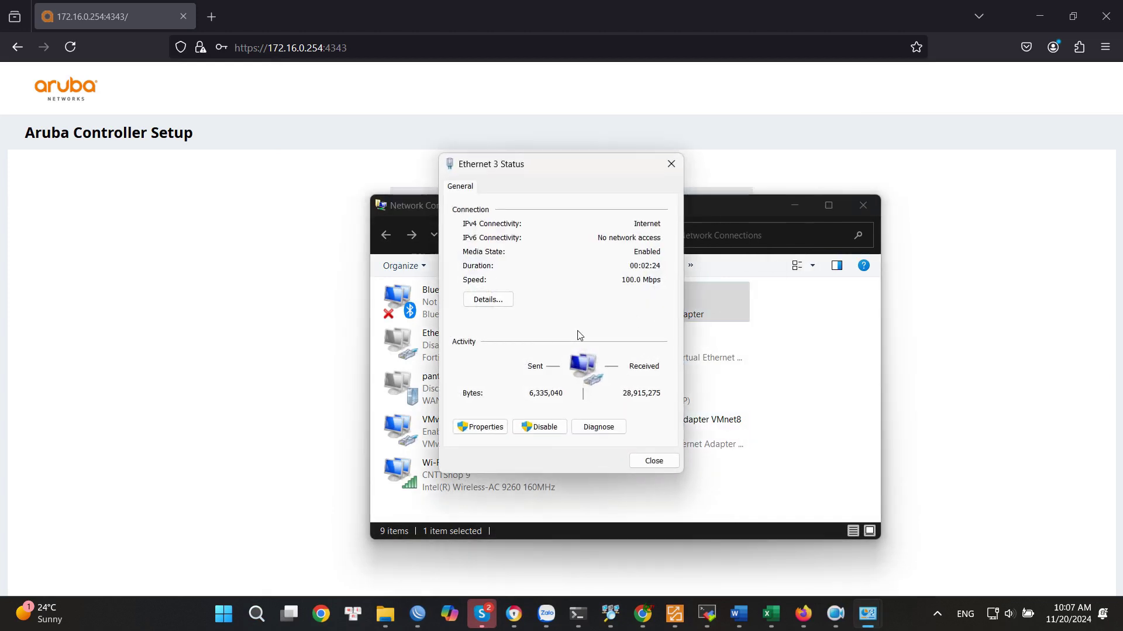
click(496, 302)
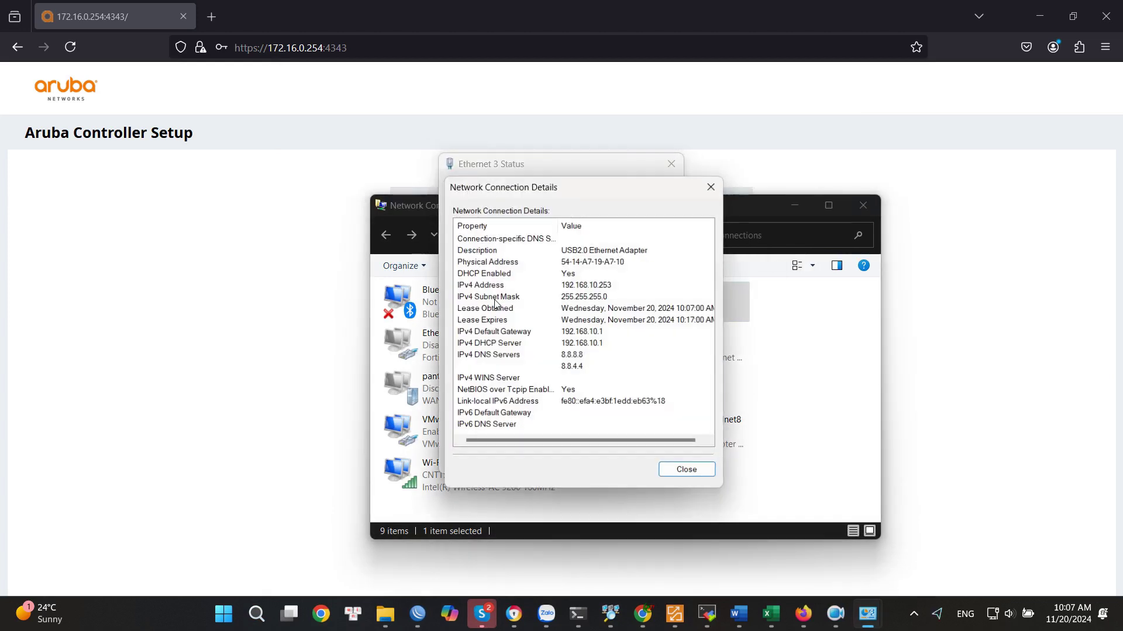
click(687, 470)
click(654, 461)
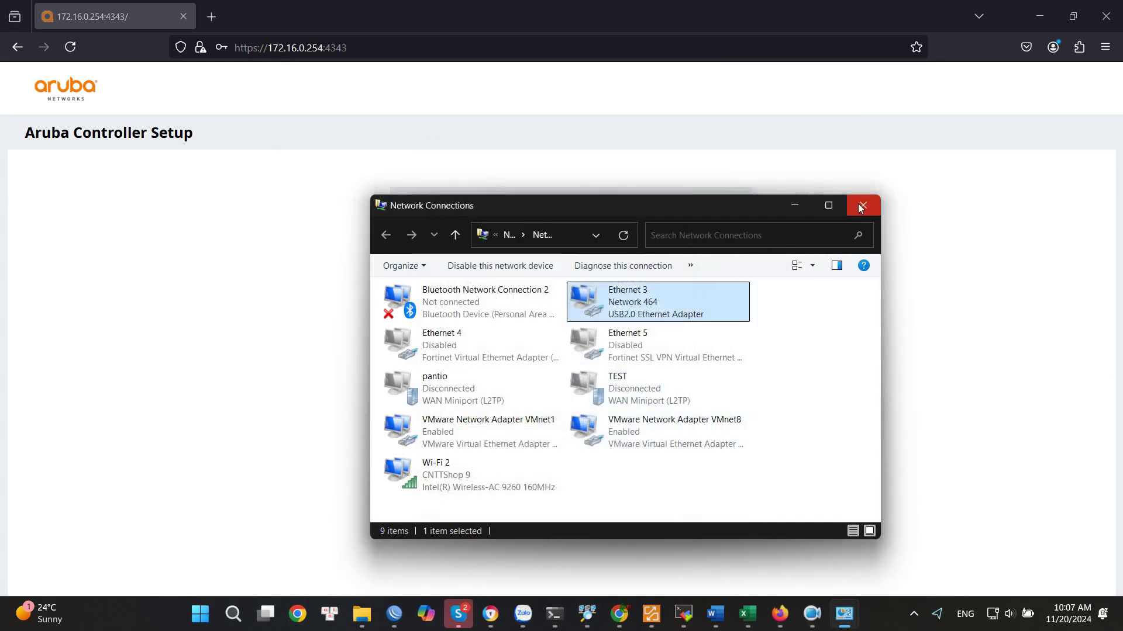
click(863, 205)
Load 192.168.10.100 in the browser and sign in with the admin username and password.
click(376, 50)
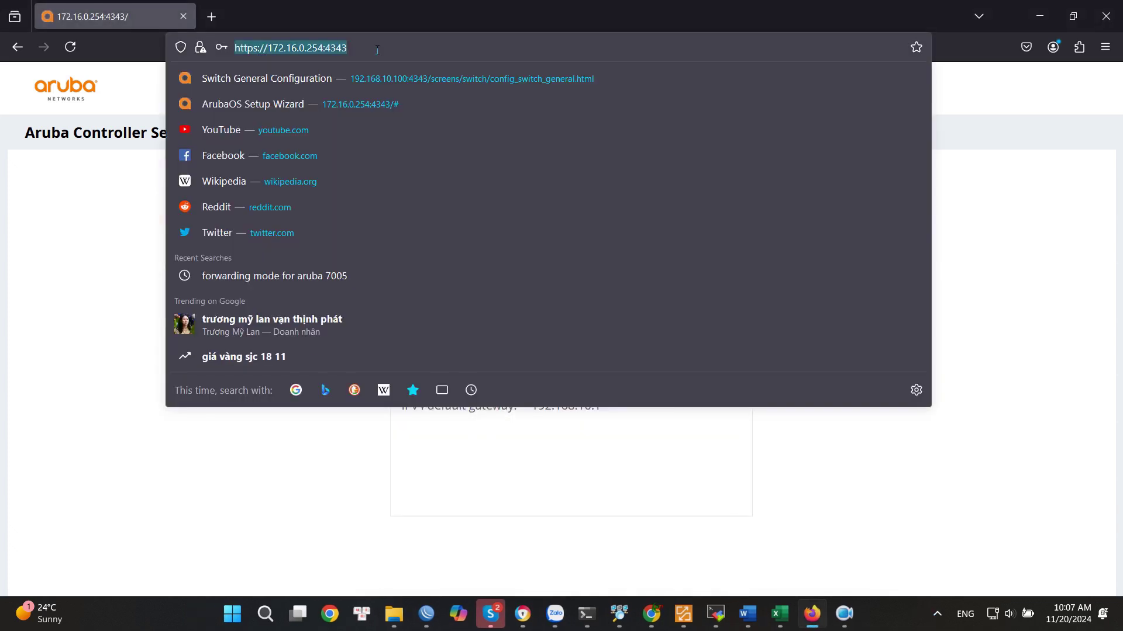
text(192.168.10.10)
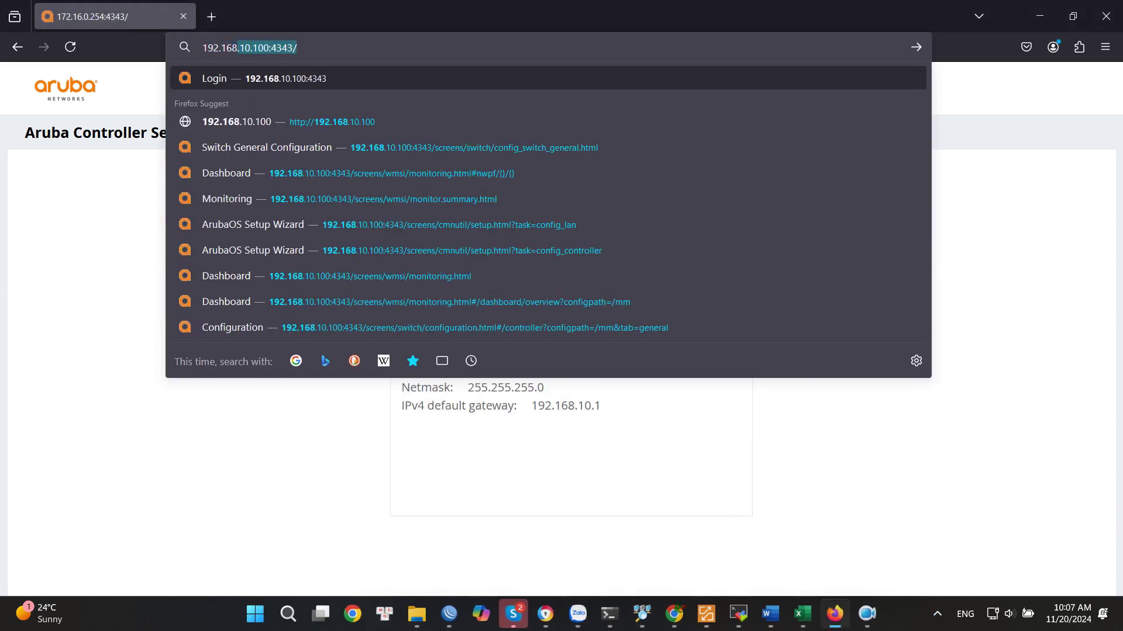
text(0)
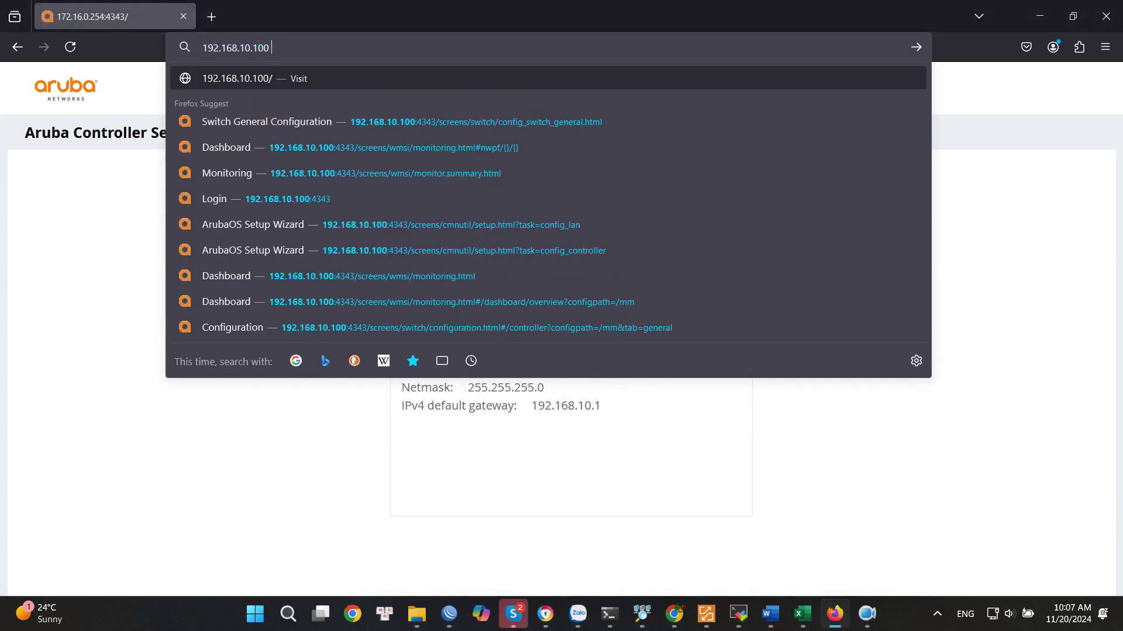
key(Return)
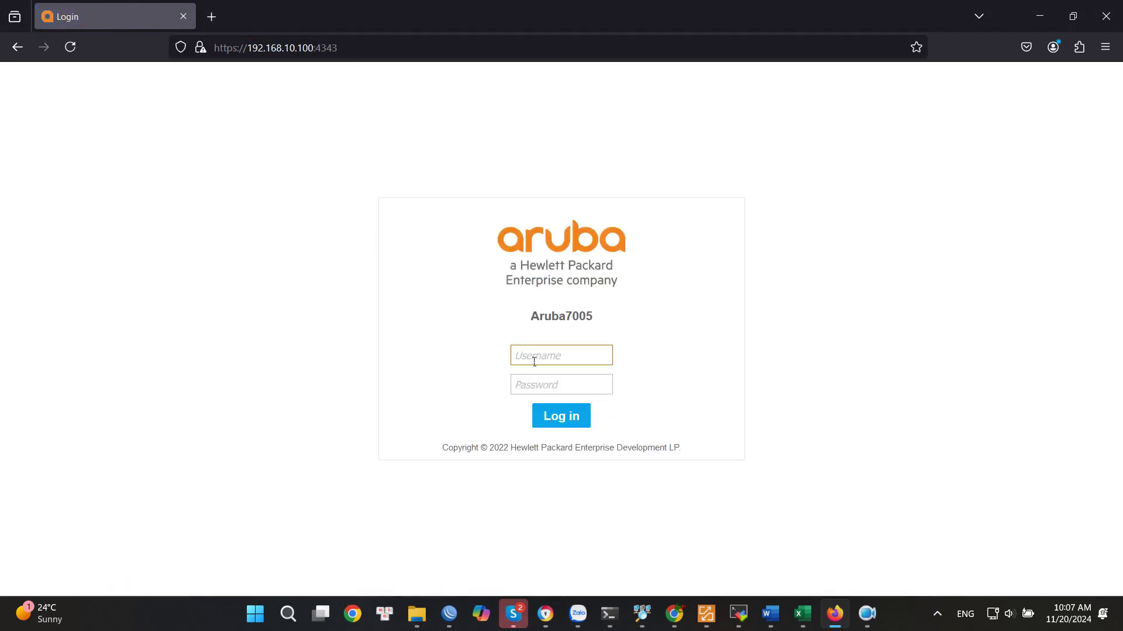
text(admin)
click(537, 386)
text(********)
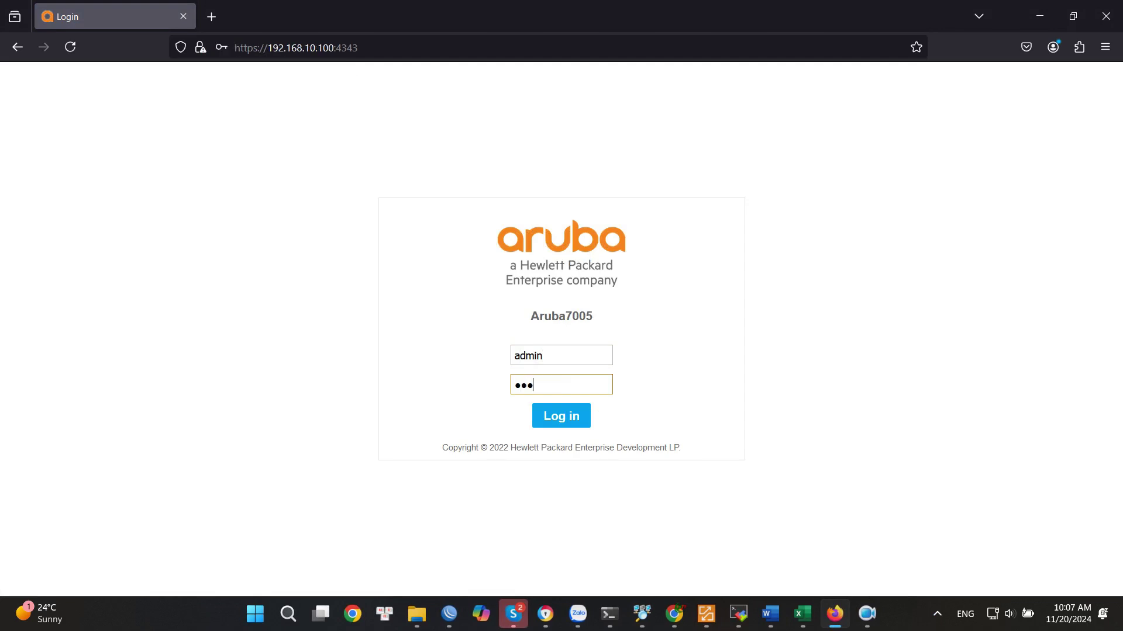
text(*)
key(Return)
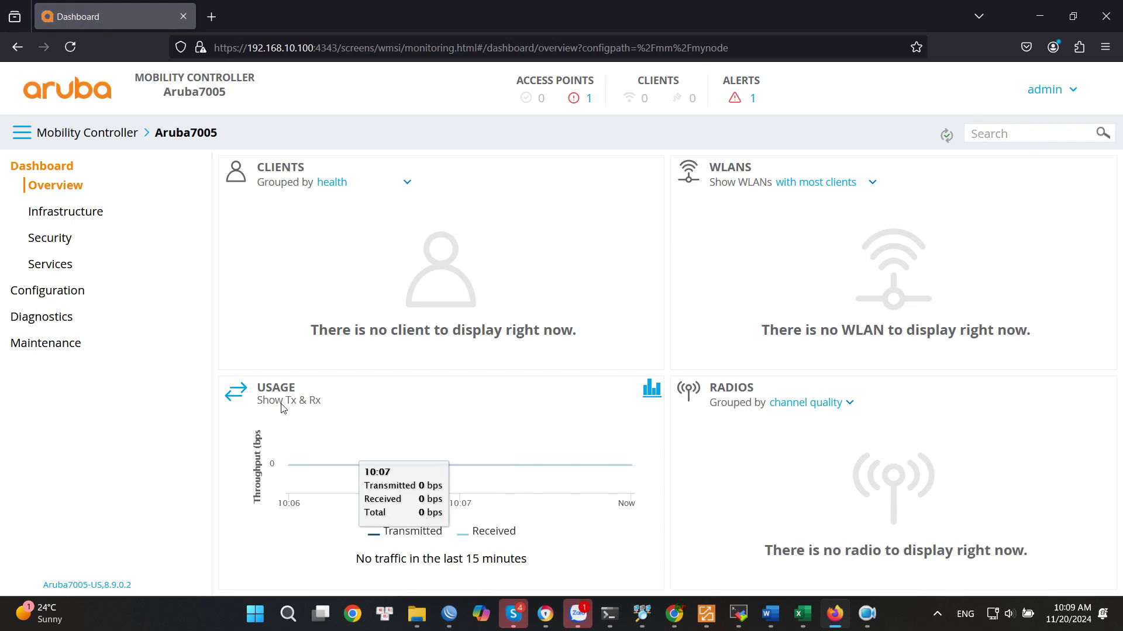
Open the New WLAN wizard from Configuration > WLANs, via the Infrastructure dashboard.
click(67, 217)
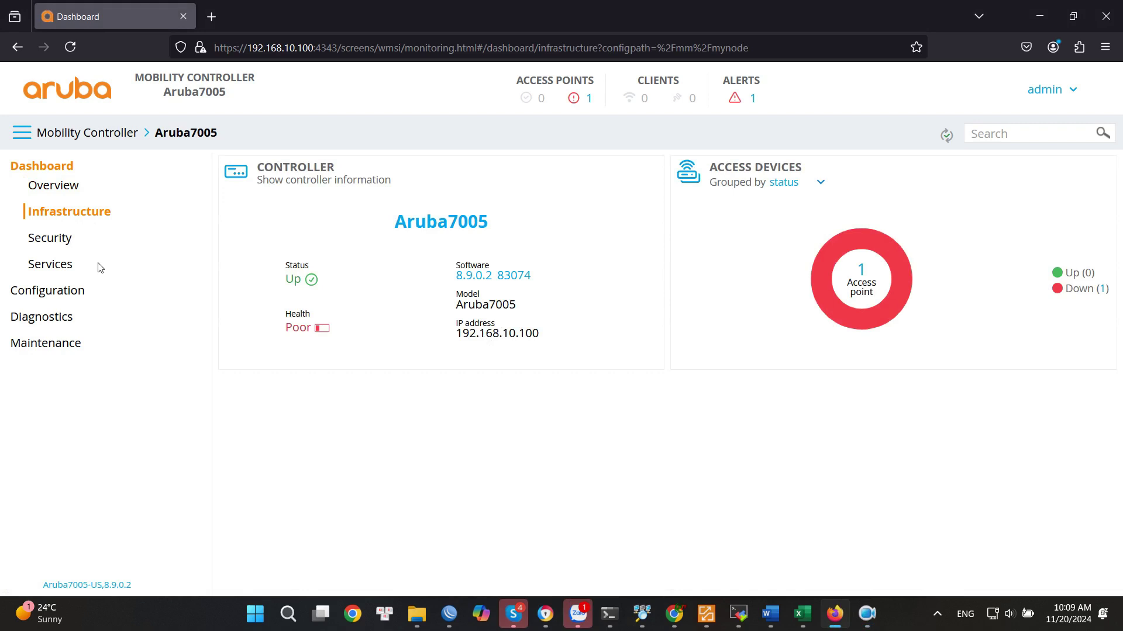
click(43, 295)
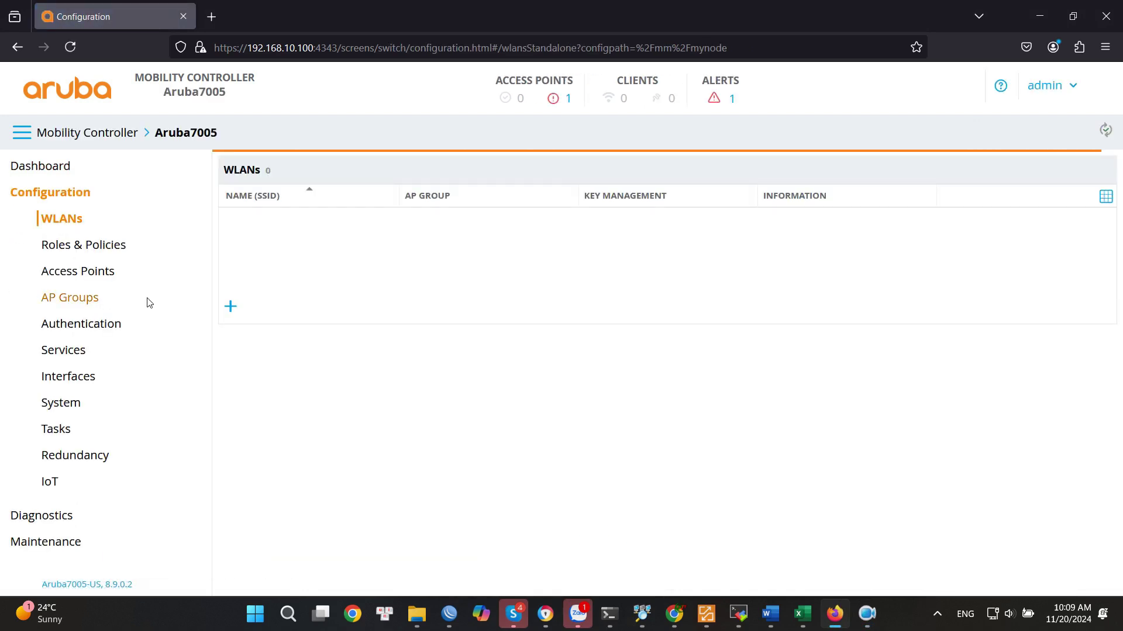
click(225, 313)
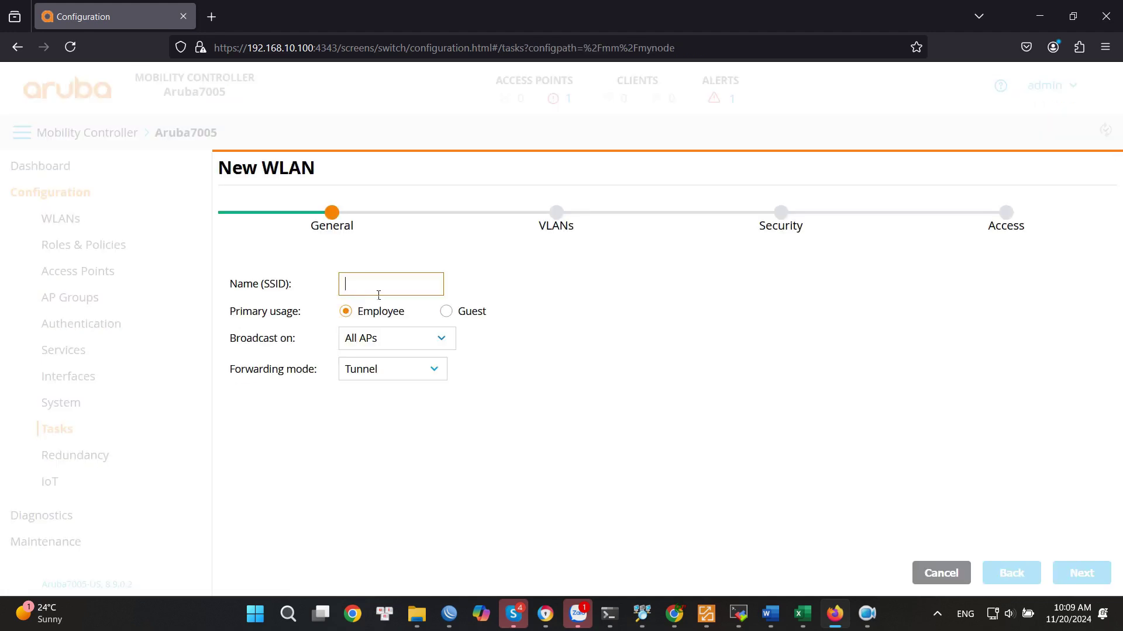
Name the WLAN 'test', set its forwarding mode to Bridge, and continue to VLANs.
text(test)
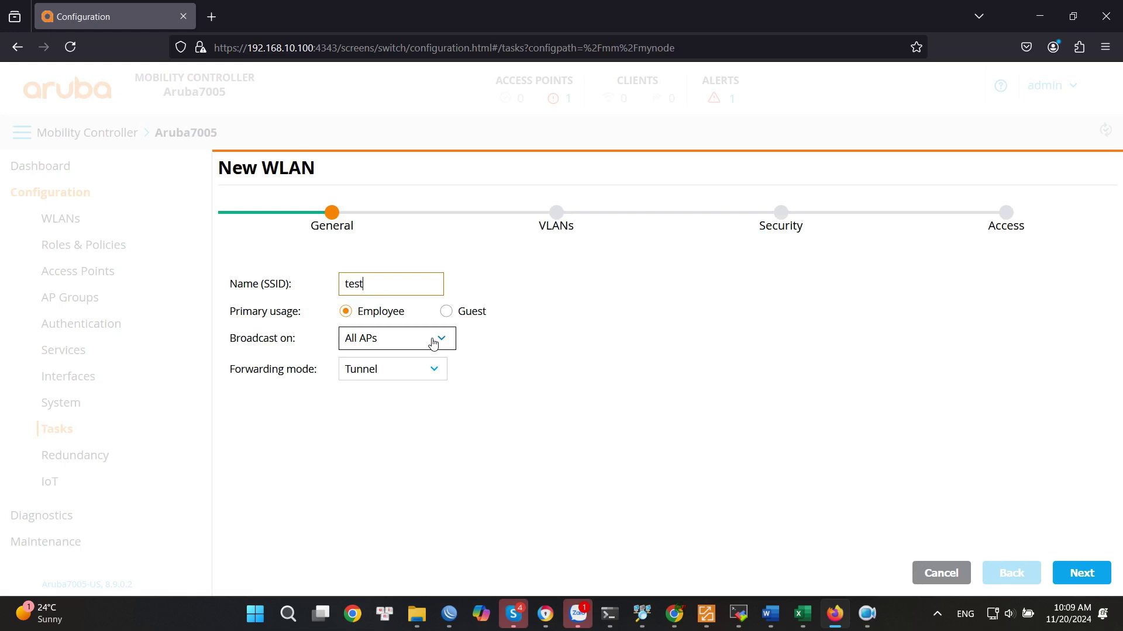
click(433, 370)
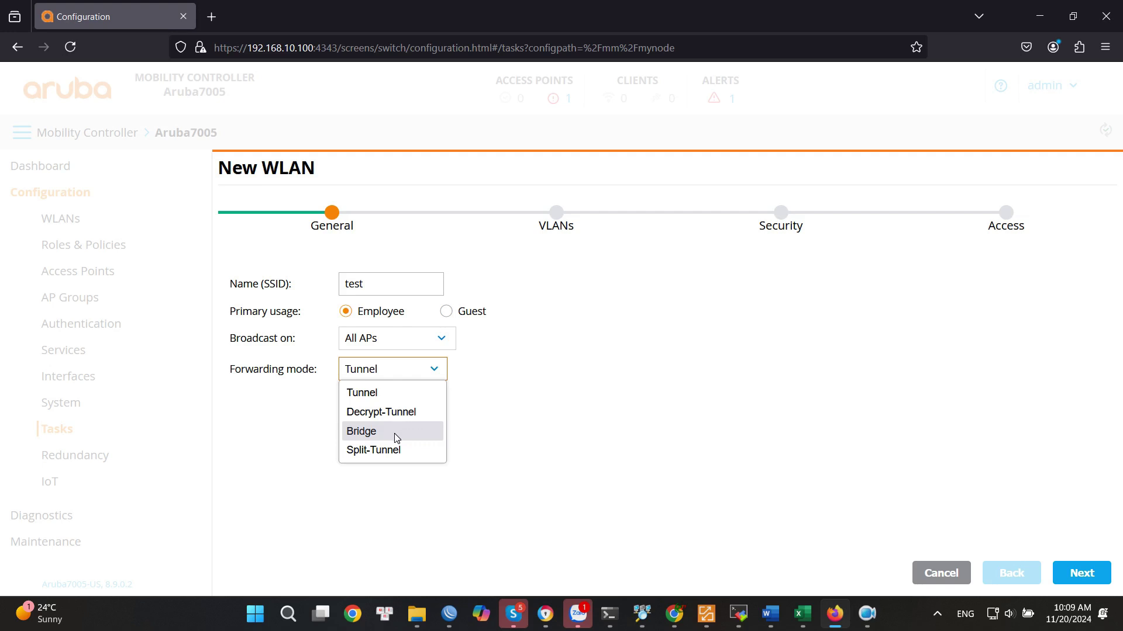
click(394, 433)
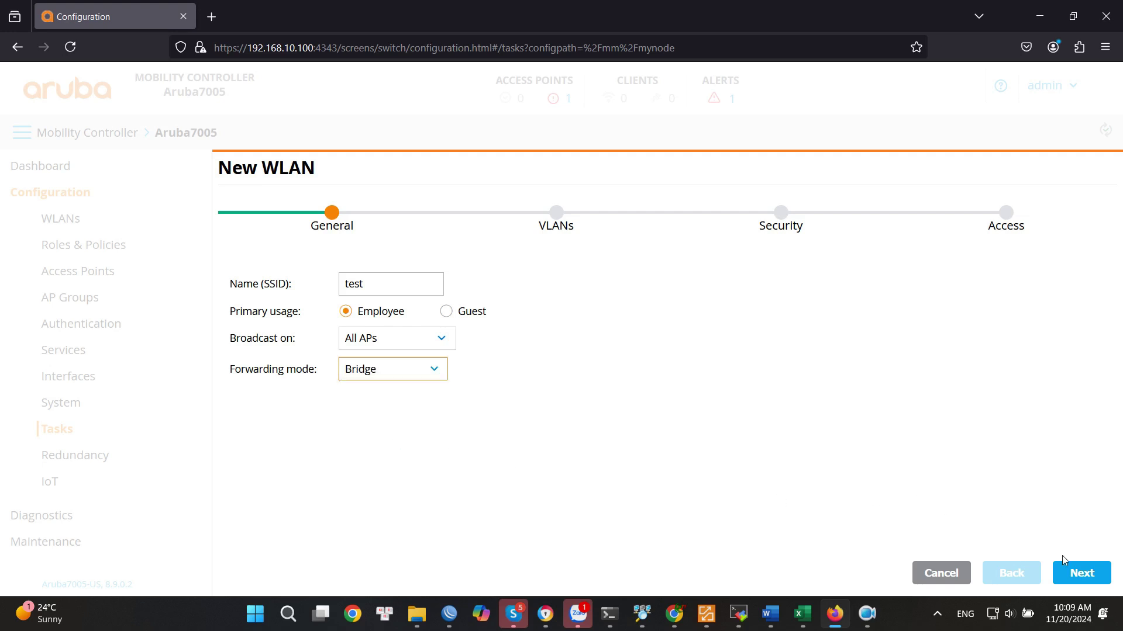
click(1081, 573)
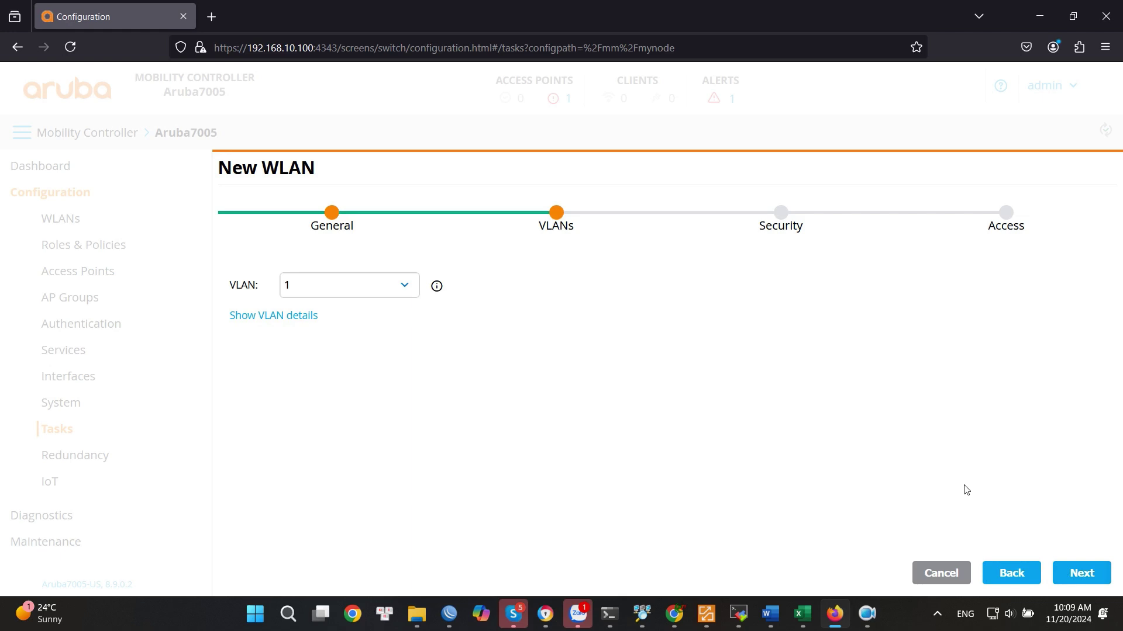
Secure the test WLAN with WPA2-Personal, enter and confirm the passphrase, and advance to Access.
click(1079, 575)
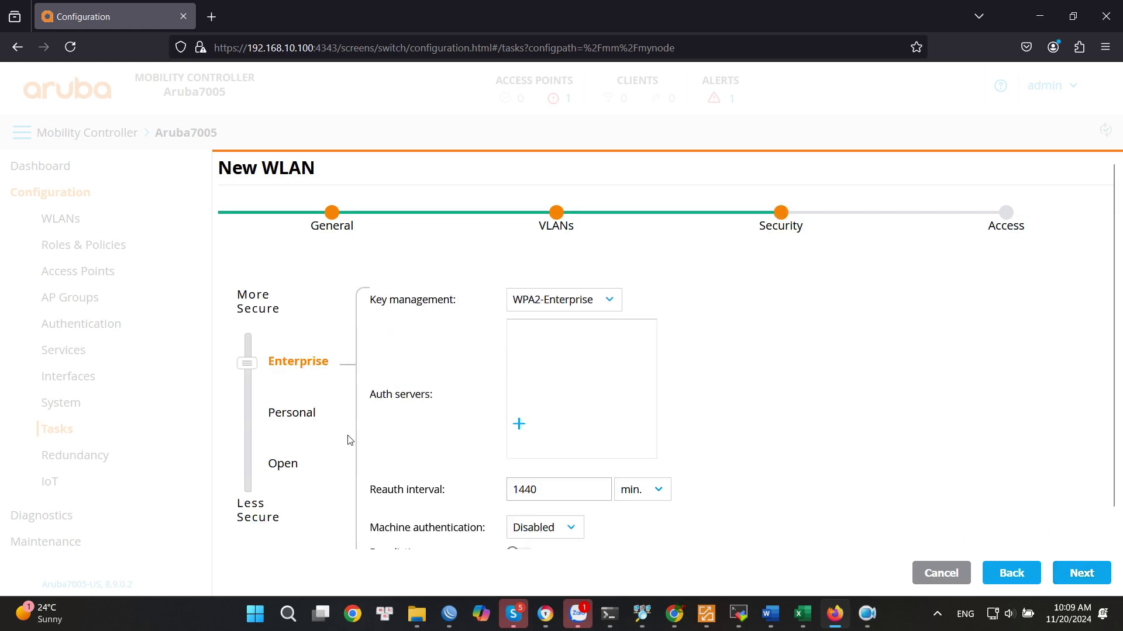
click(290, 417)
click(528, 339)
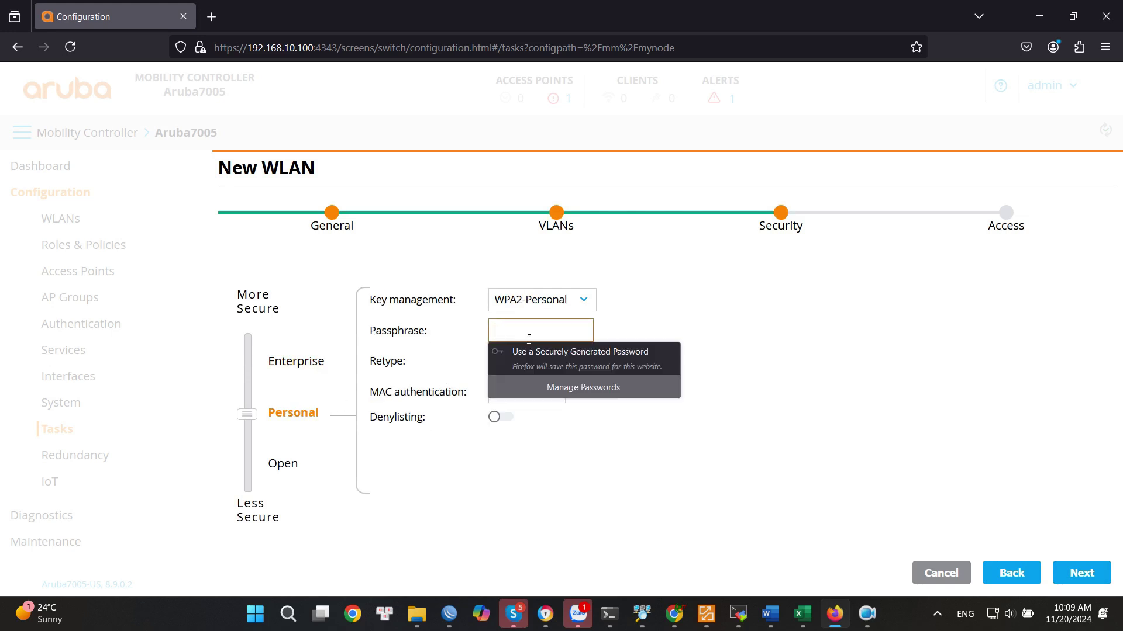
text(1234567)
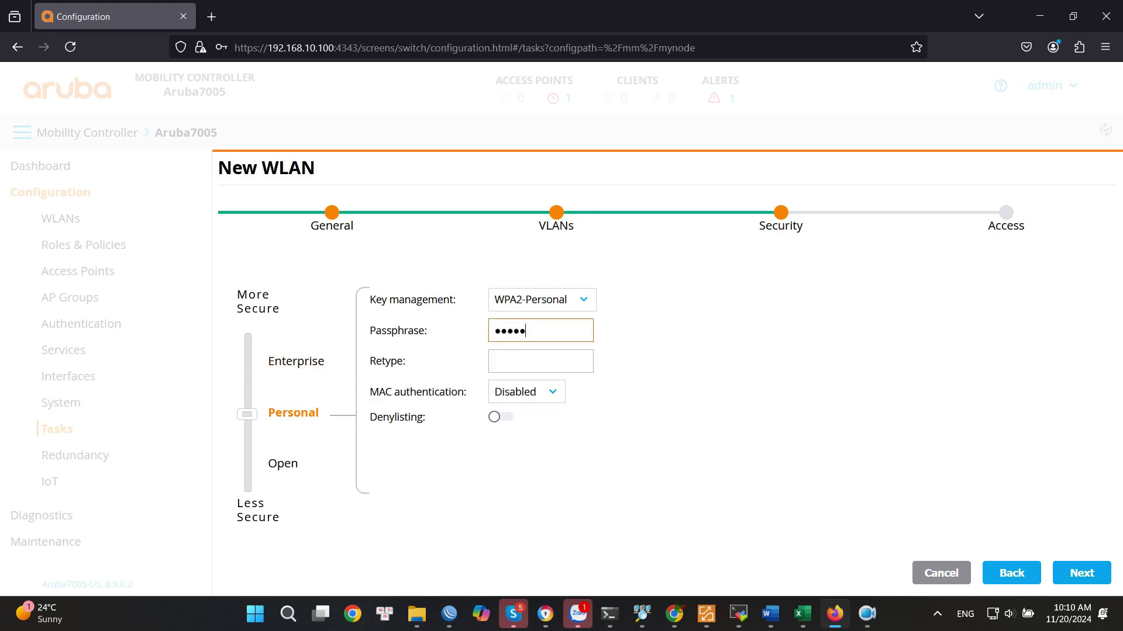
text(89)
click(534, 363)
text(12345678)
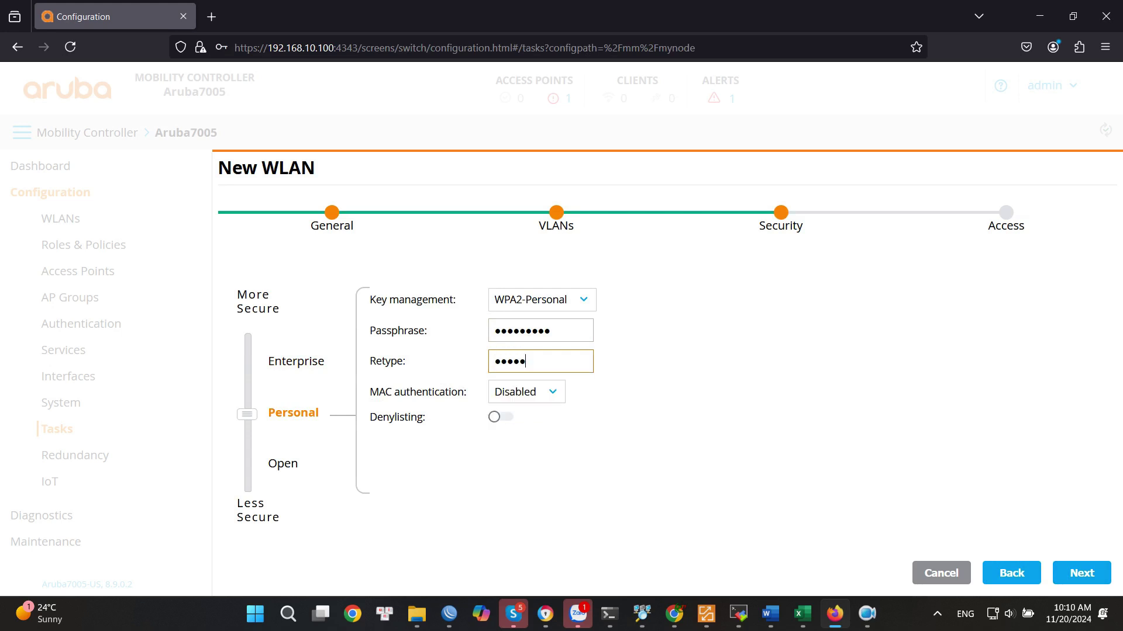
text(9)
click(1081, 574)
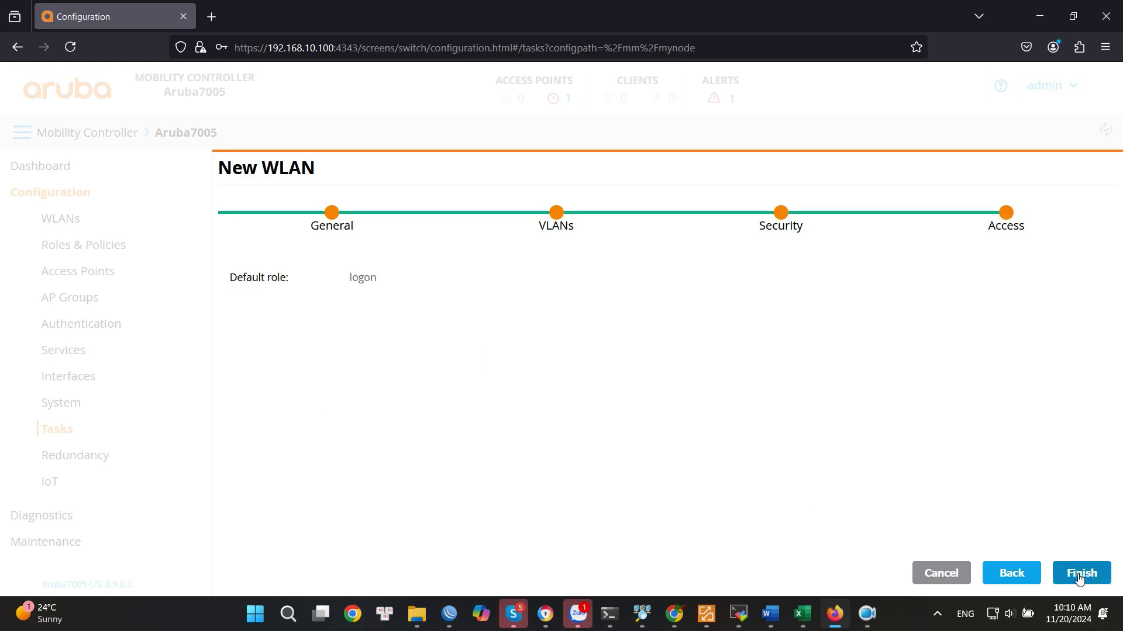
Finish the test WLAN wizard and deploy the pending configuration changes.
click(1080, 575)
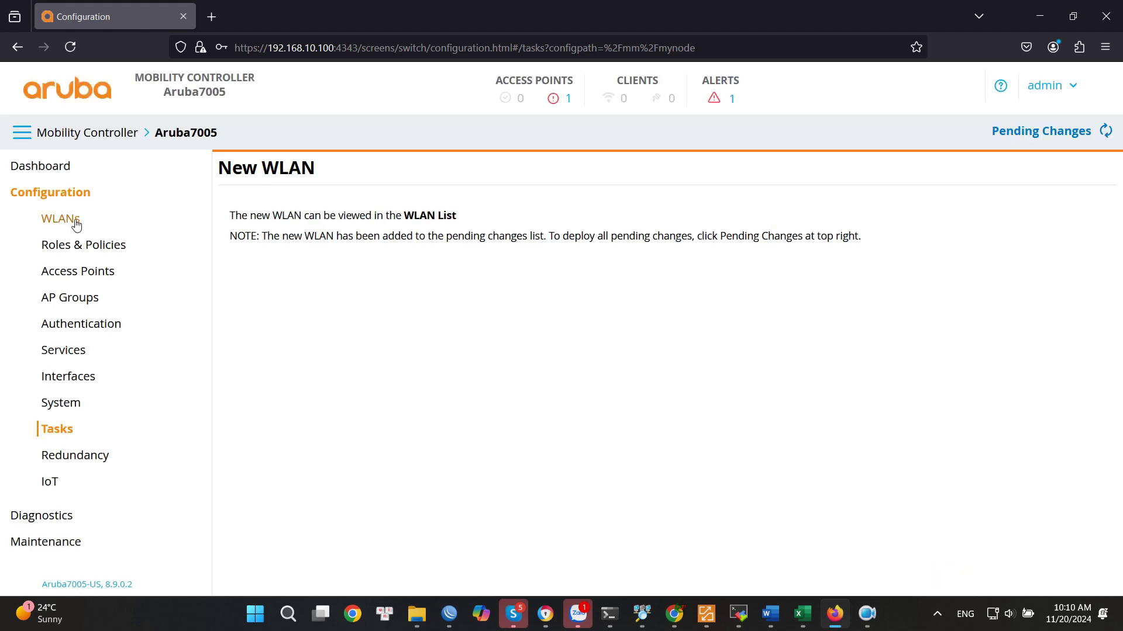
click(78, 224)
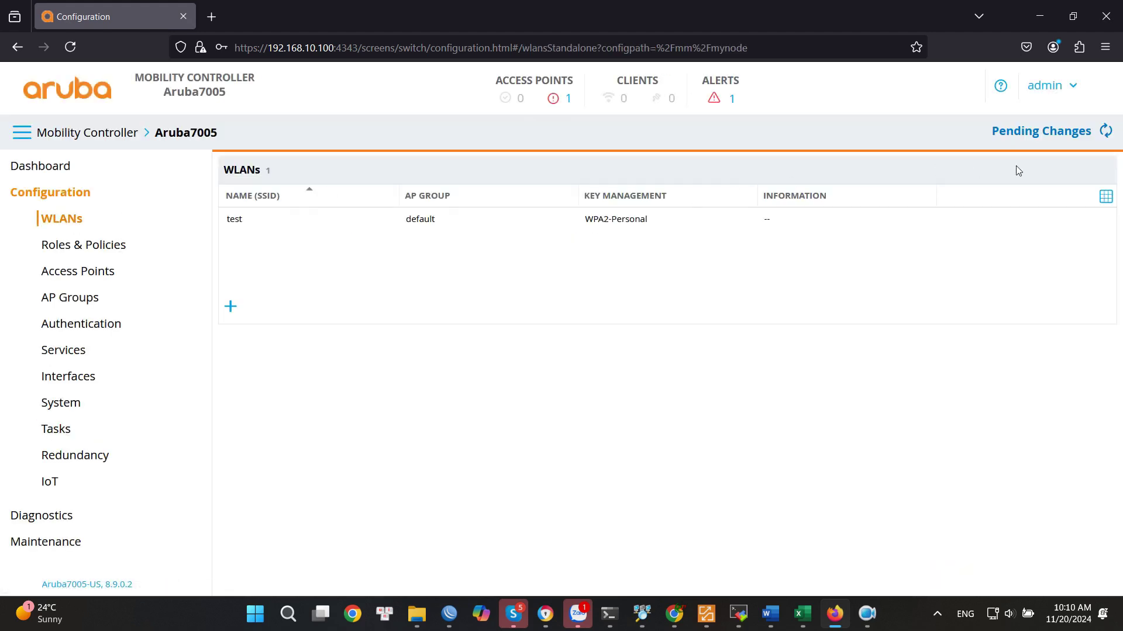
click(1053, 131)
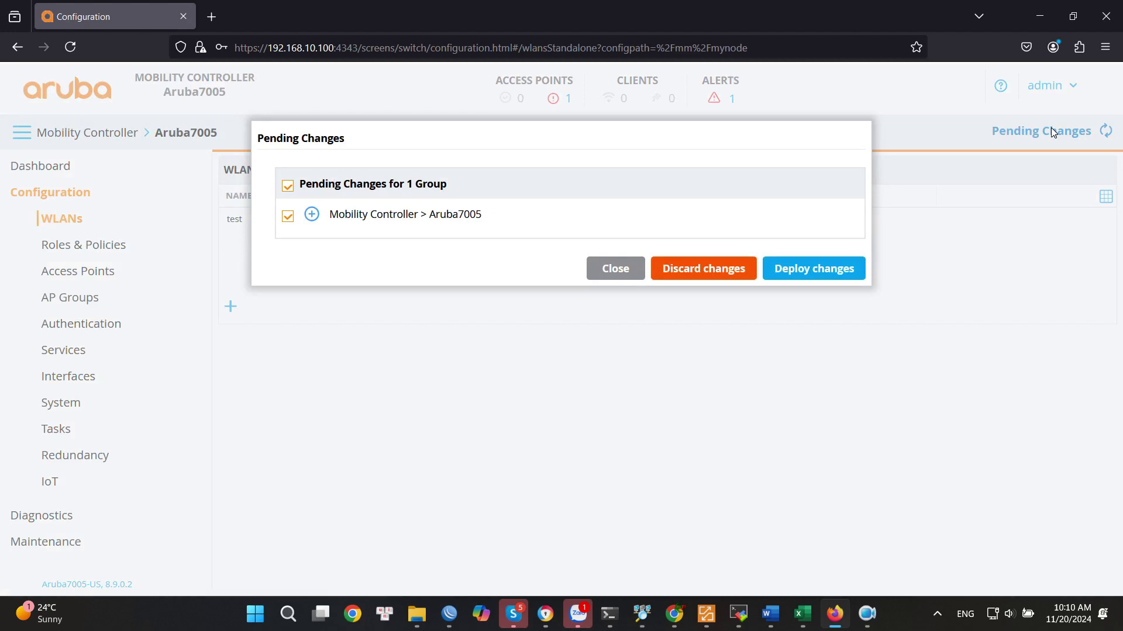
click(812, 271)
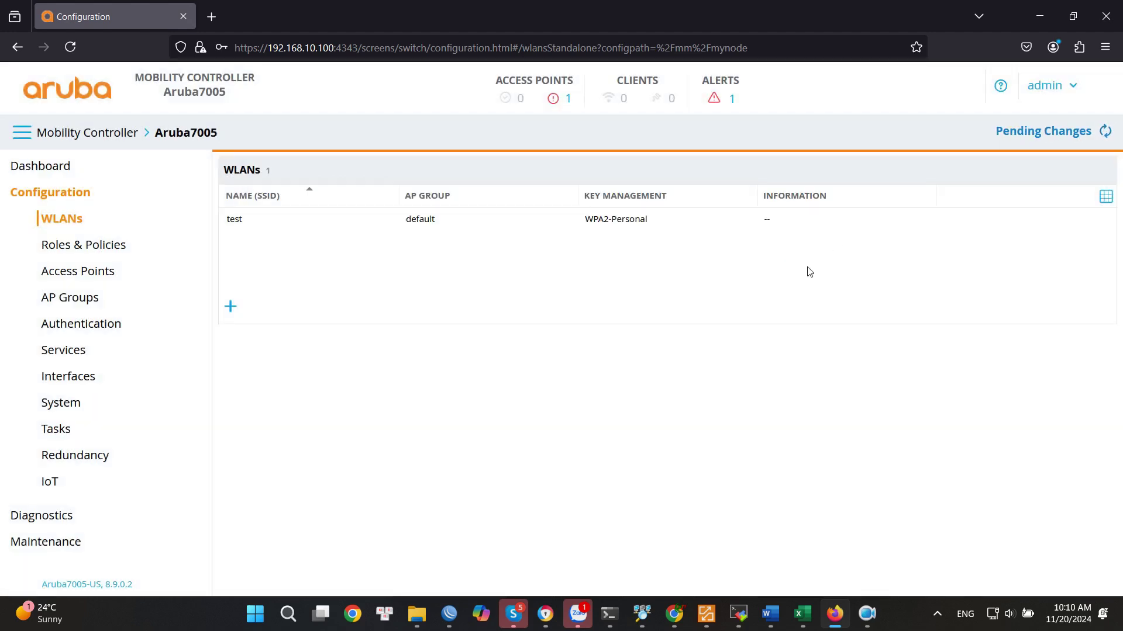
Review the test WLAN's VLAN and security settings.
click(351, 222)
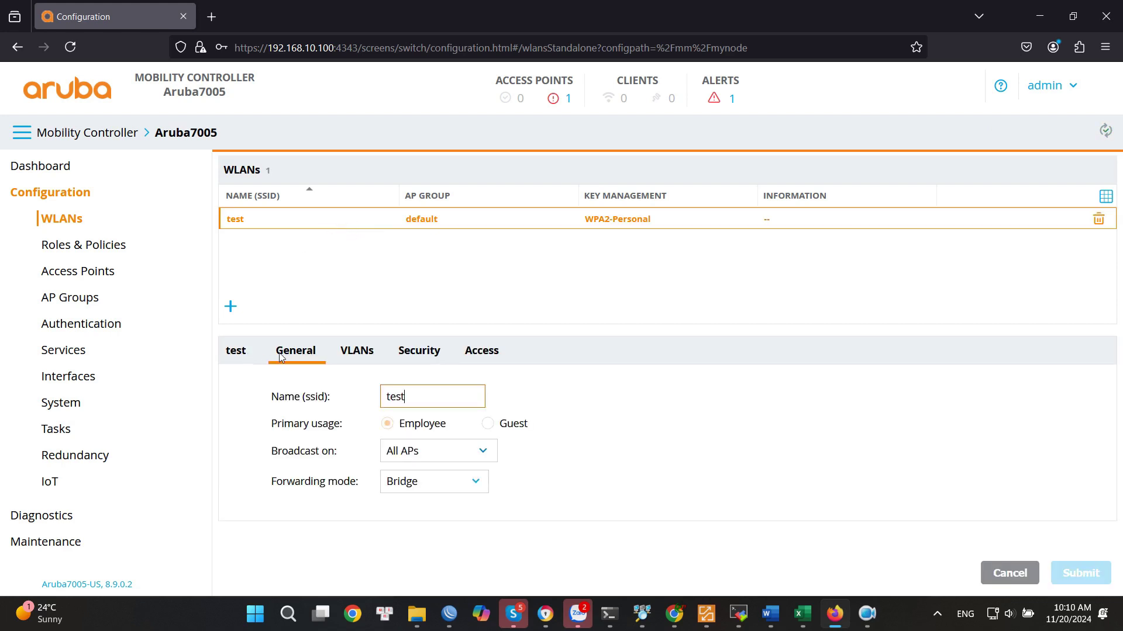
click(359, 354)
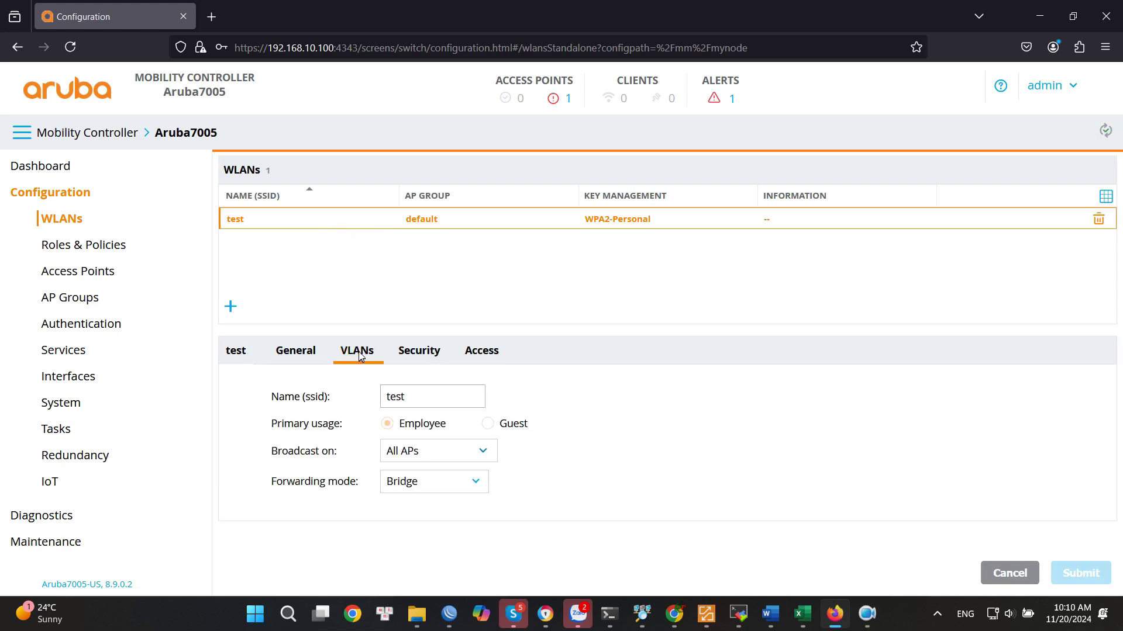
click(417, 351)
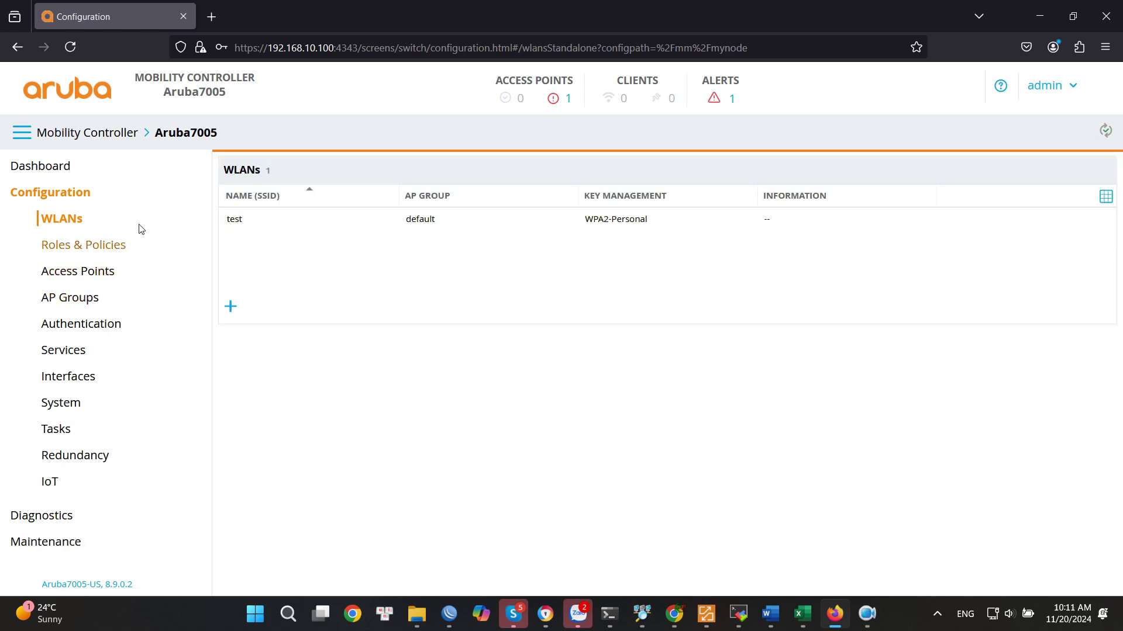
Approve the waiting access point in the Aruba7005 Campus AP allowlist.
click(24, 138)
click(70, 187)
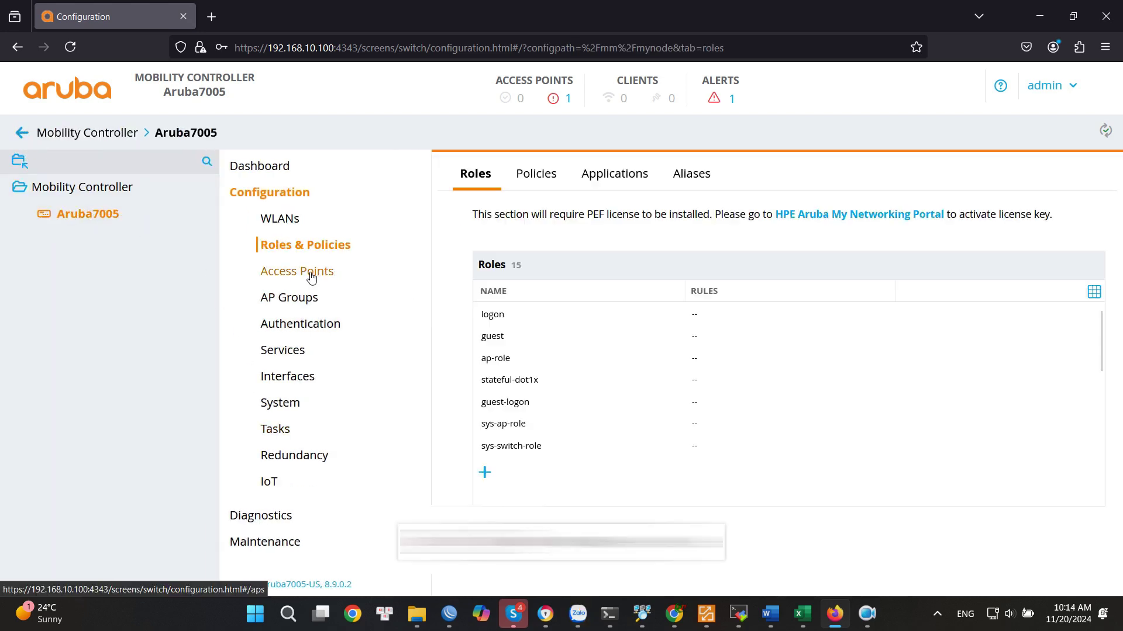
click(304, 275)
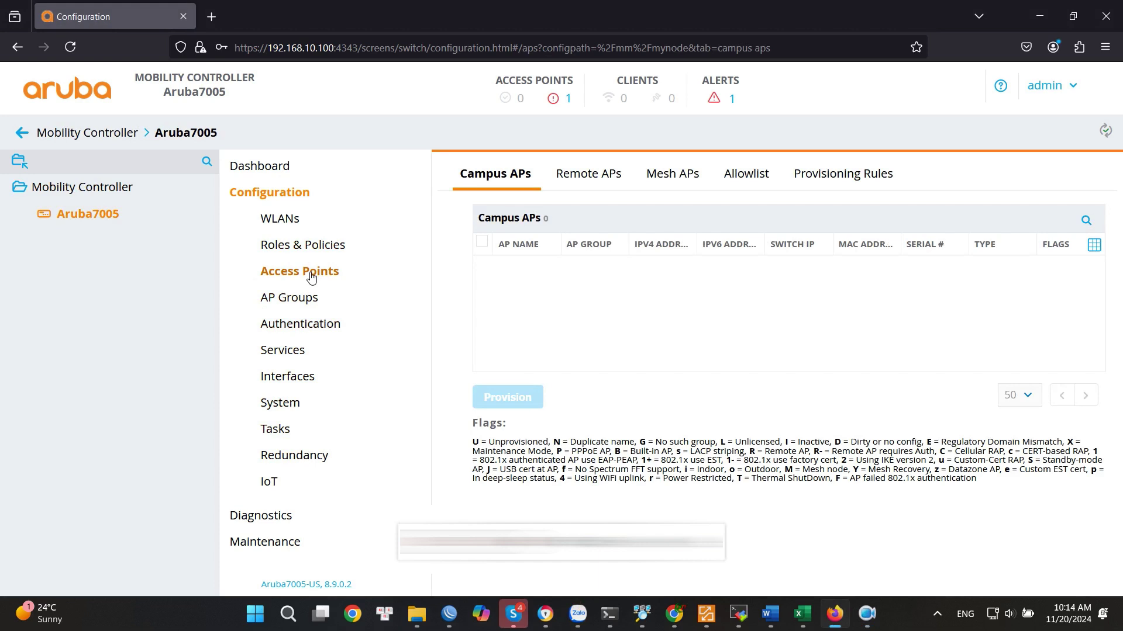
click(744, 177)
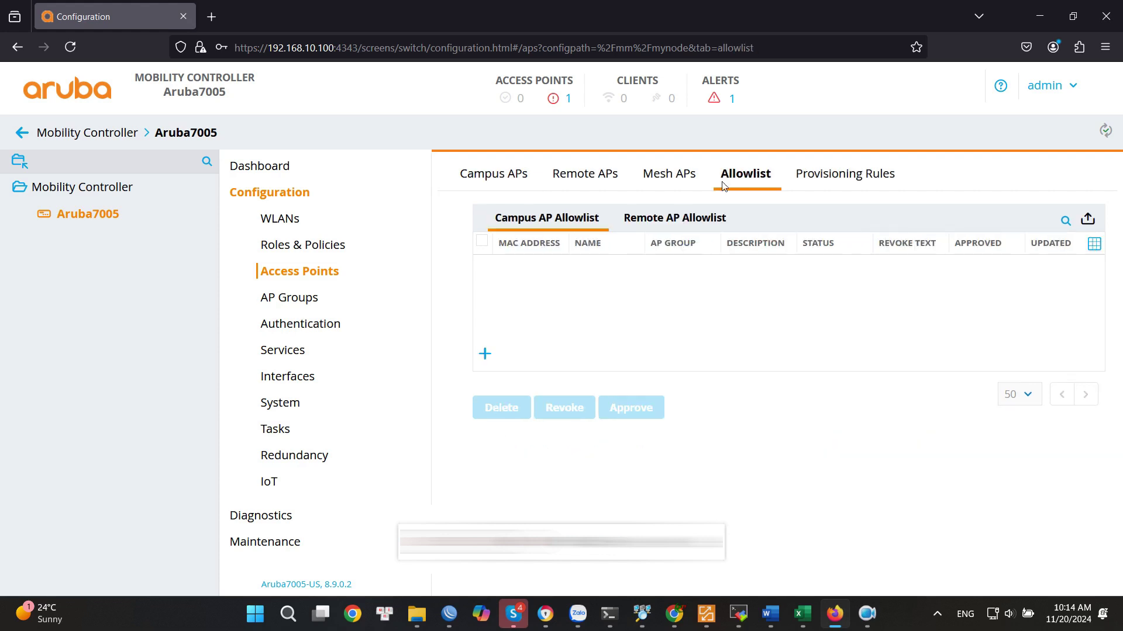
click(481, 265)
scroll(483, 263, down, 2)
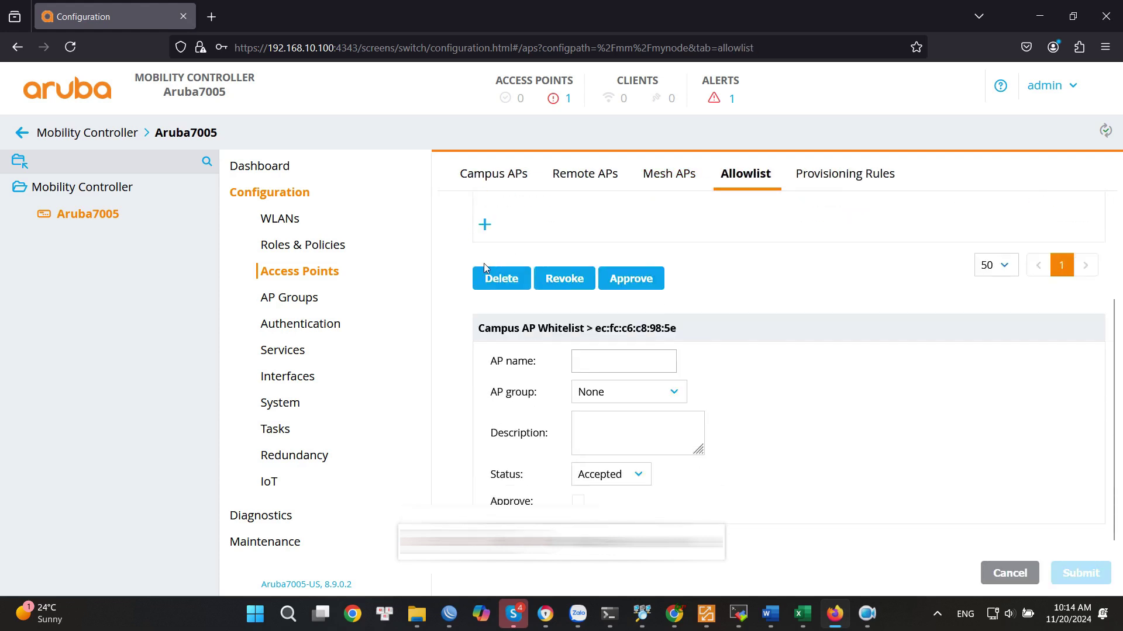
click(640, 284)
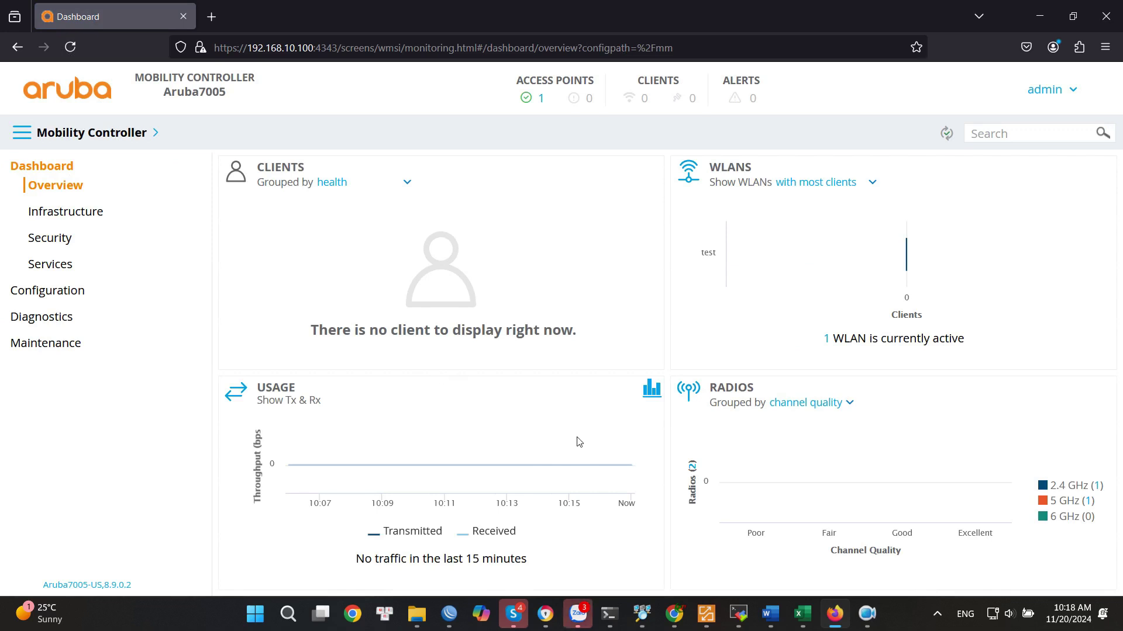
Show the Infrastructure Access Points list with the AP-515 Up in group default.
click(869, 616)
click(95, 215)
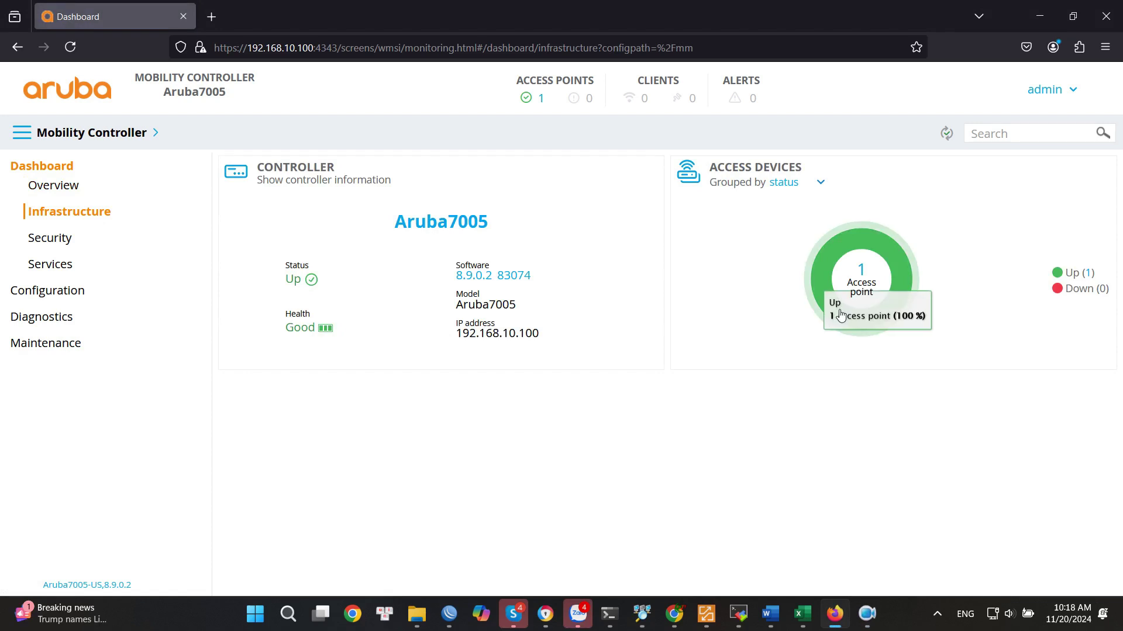
click(857, 293)
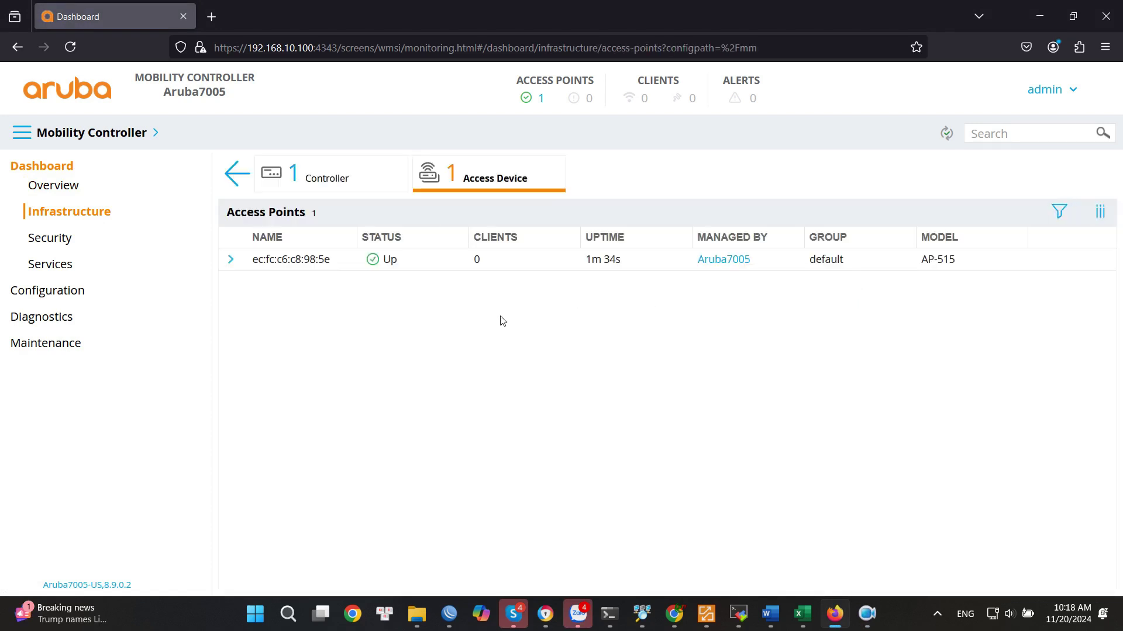
click(1000, 615)
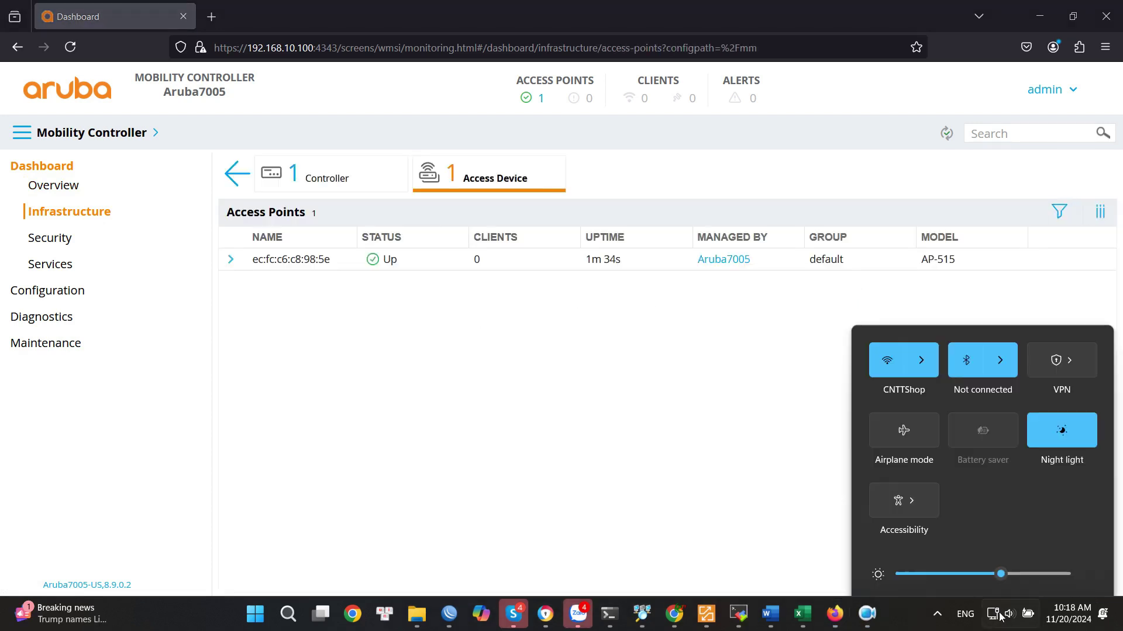
Confirm the test network is listed among available Windows Wi-Fi networks, then close the list.
click(933, 281)
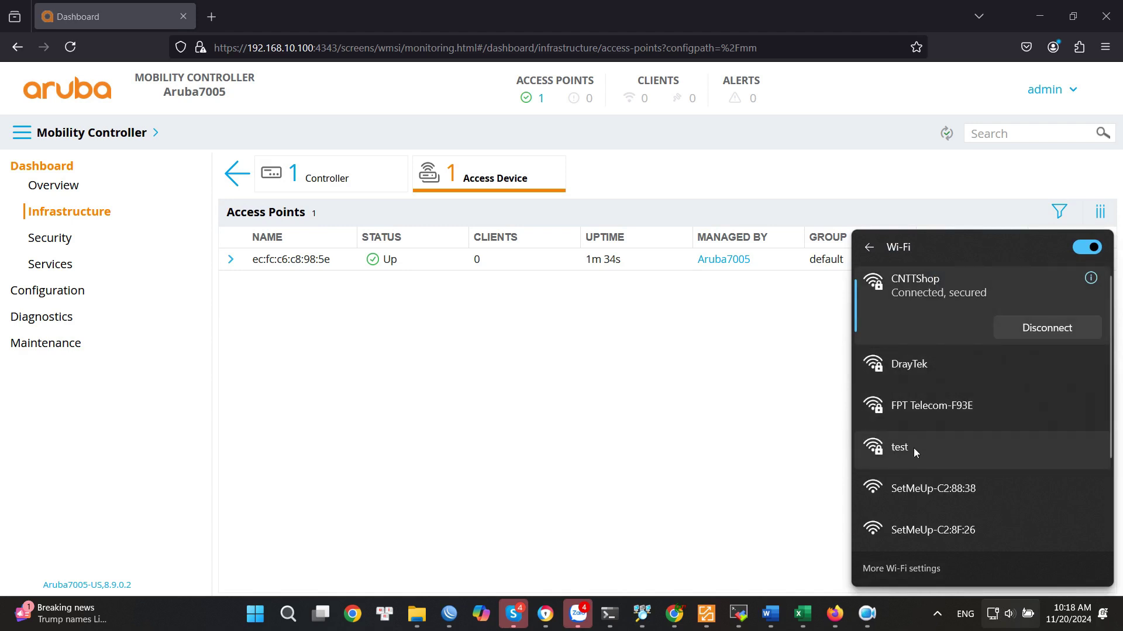
click(915, 452)
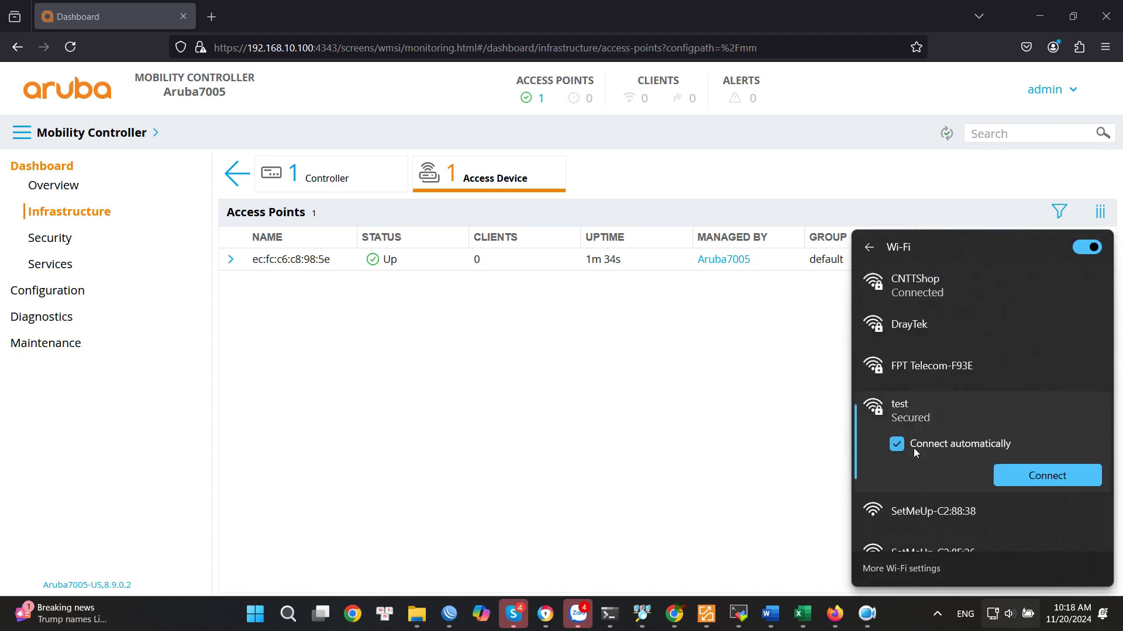
click(810, 449)
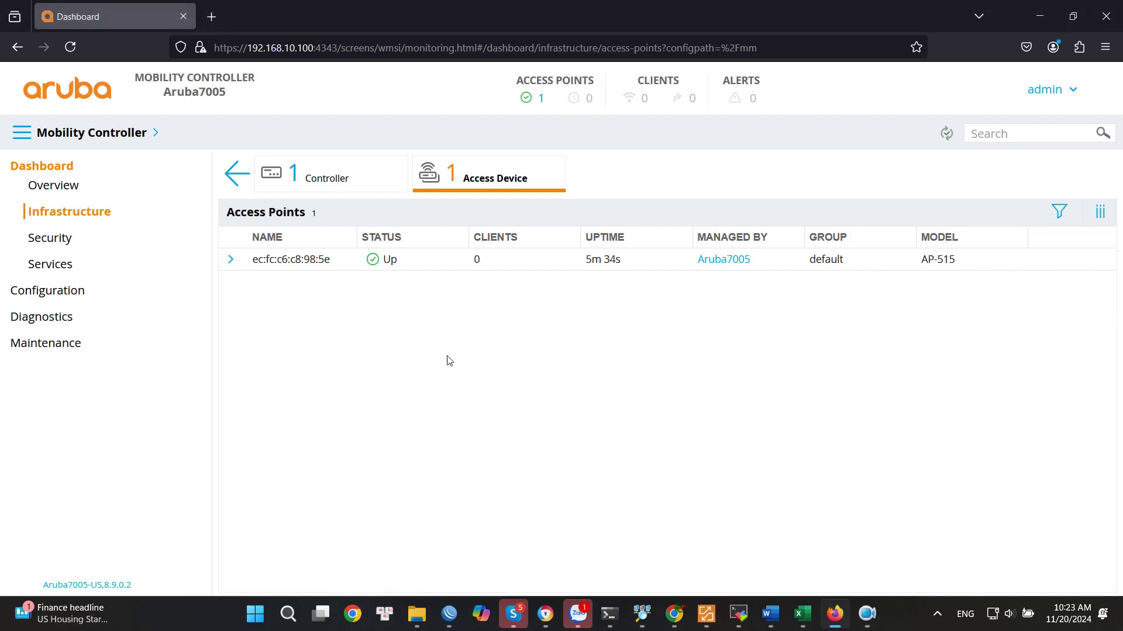
Expand the AP-515 row to show Campus mode, 1 WLAN, provisioned Yes, and utilization charts.
click(231, 259)
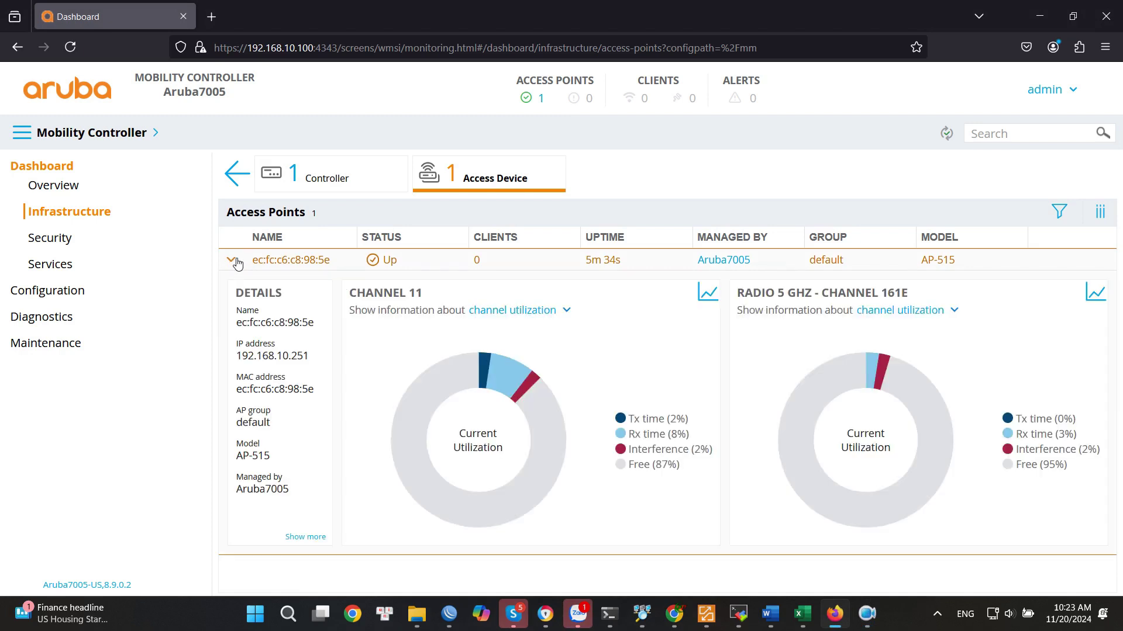
mouse_move(403, 424)
click(306, 537)
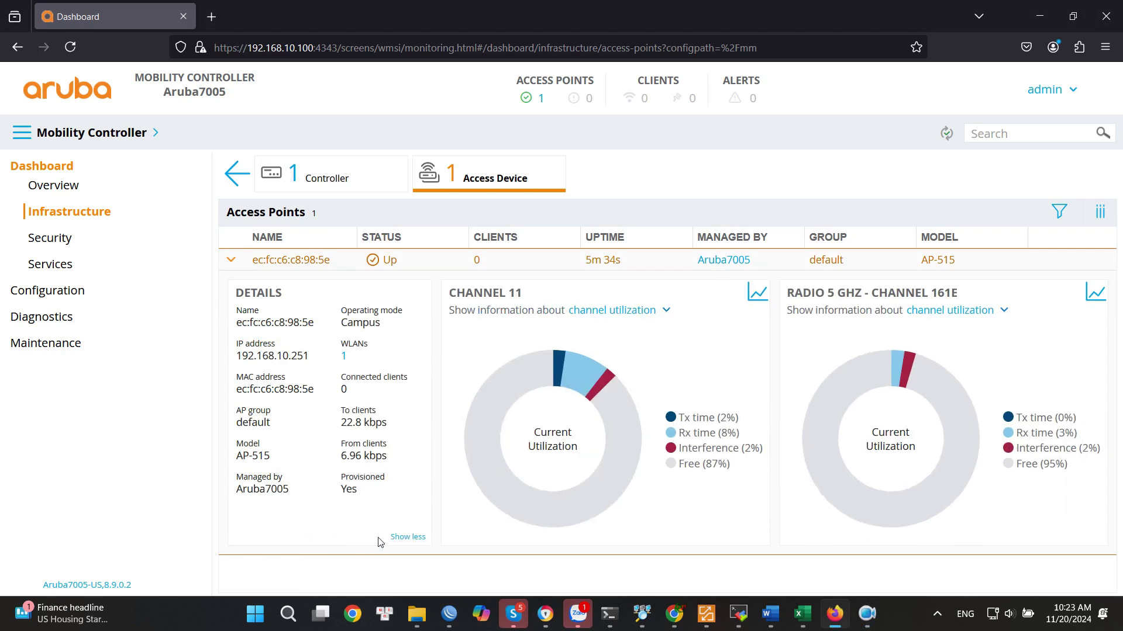
mouse_move(643, 476)
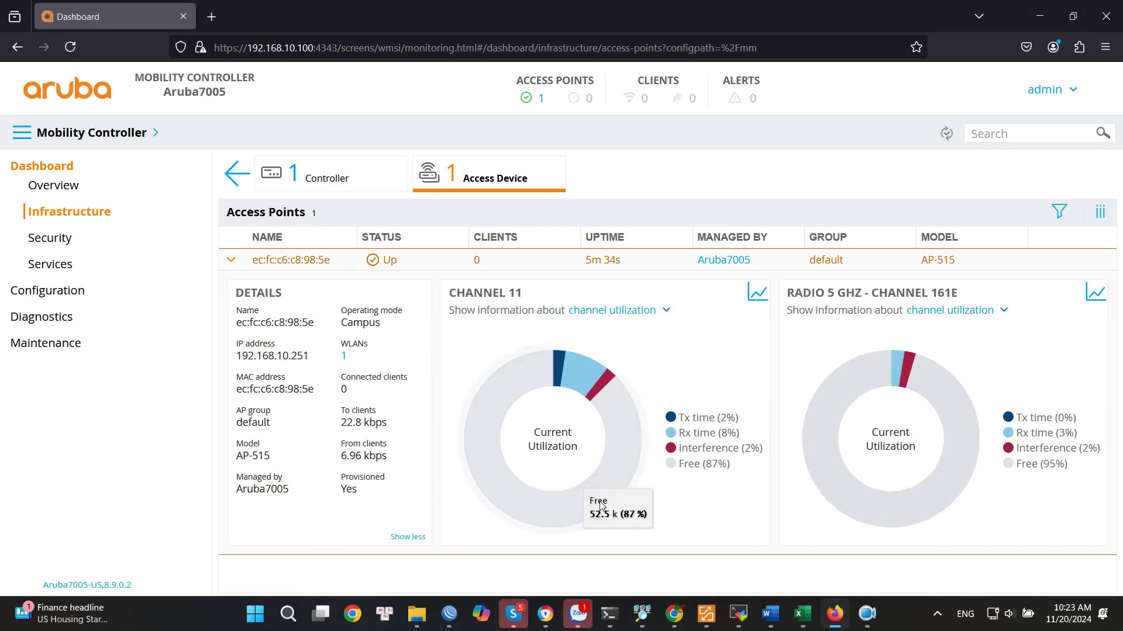